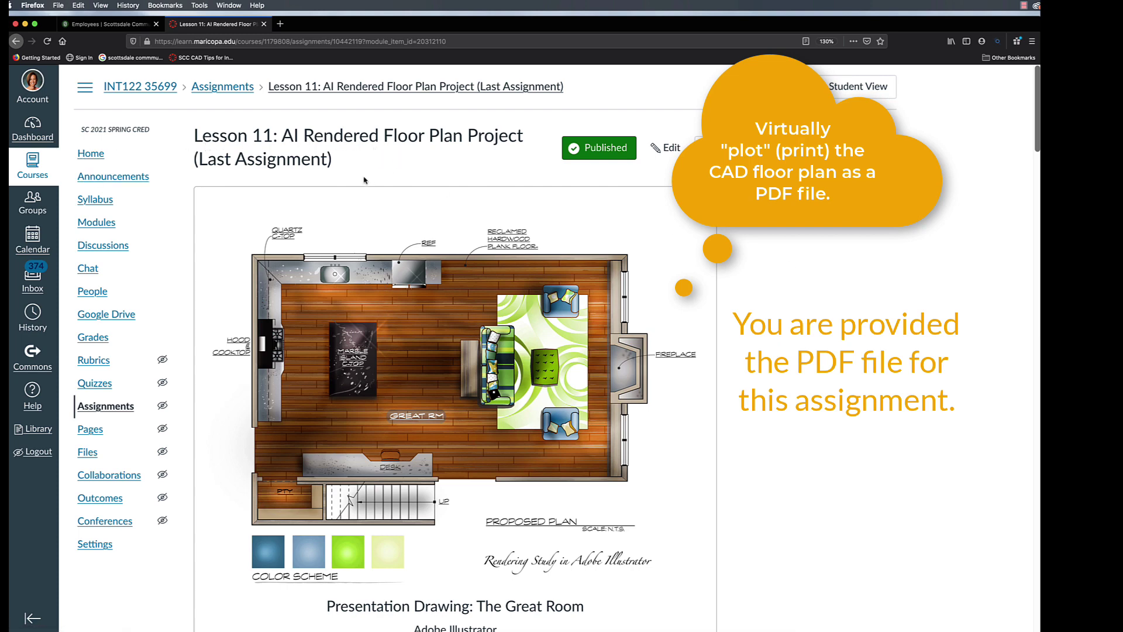
Scroll the Lesson 11 Great Room assignment down to the PDF Instructions and Great Room.pdf link
scroll(363, 180, "down", 4)
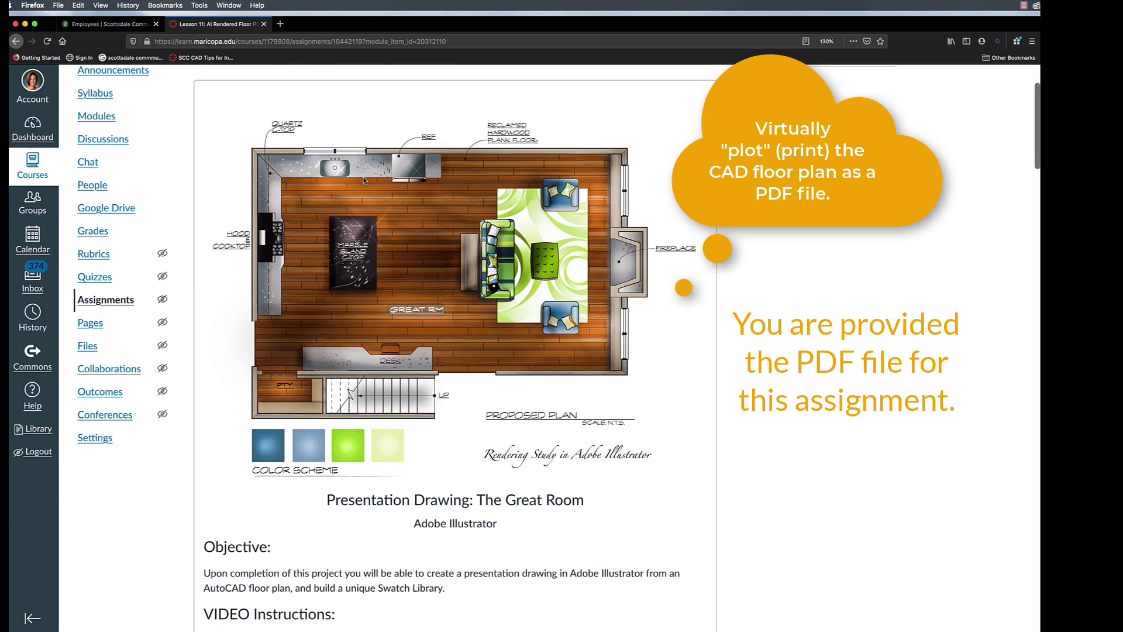
scroll(363, 181, "down", 4)
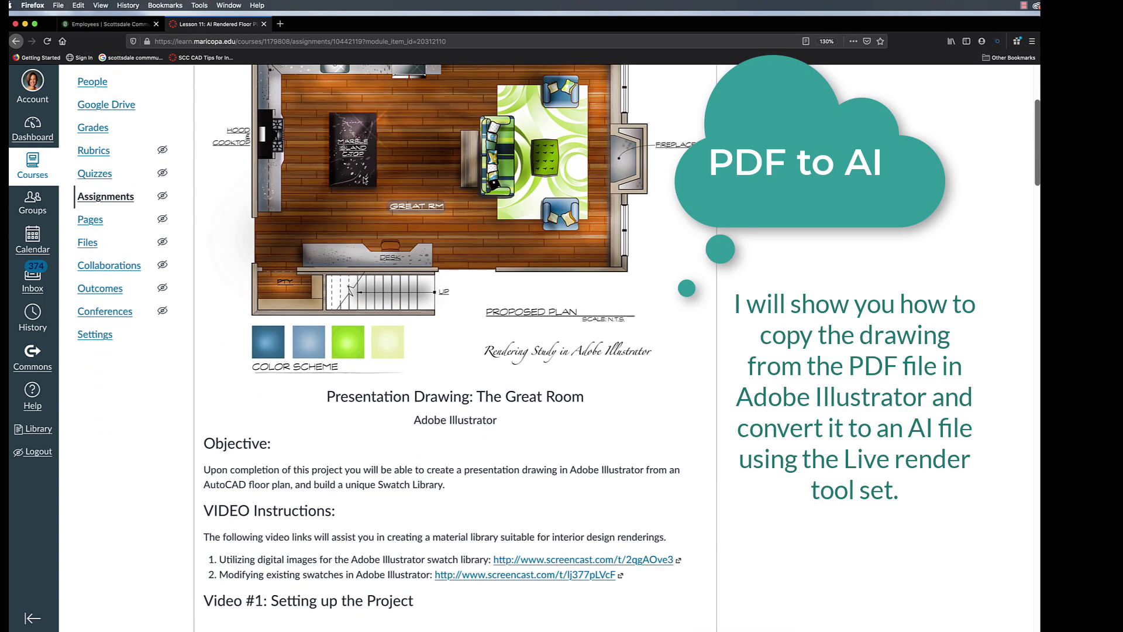
scroll(363, 181, "down", 4)
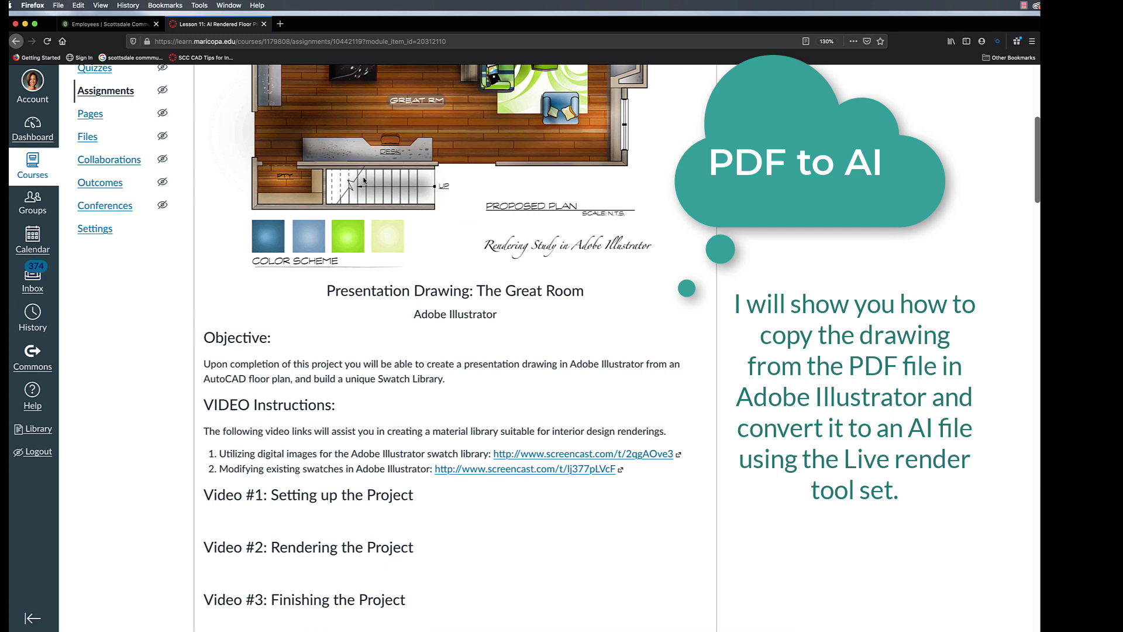
scroll(364, 181, "down", 4)
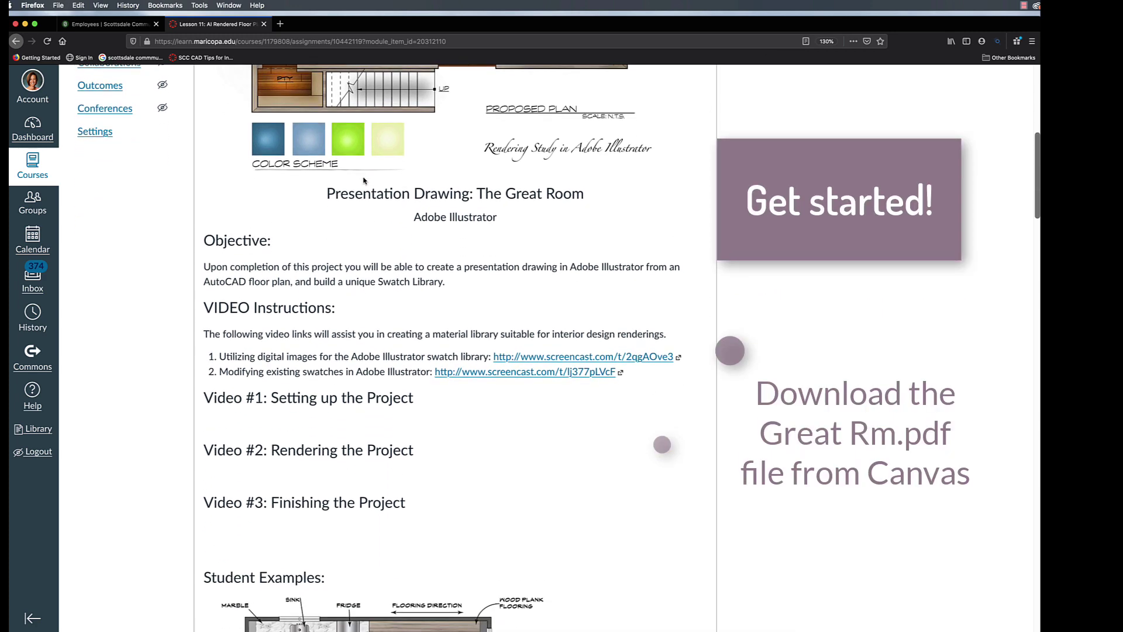
scroll(363, 179, "down", 4)
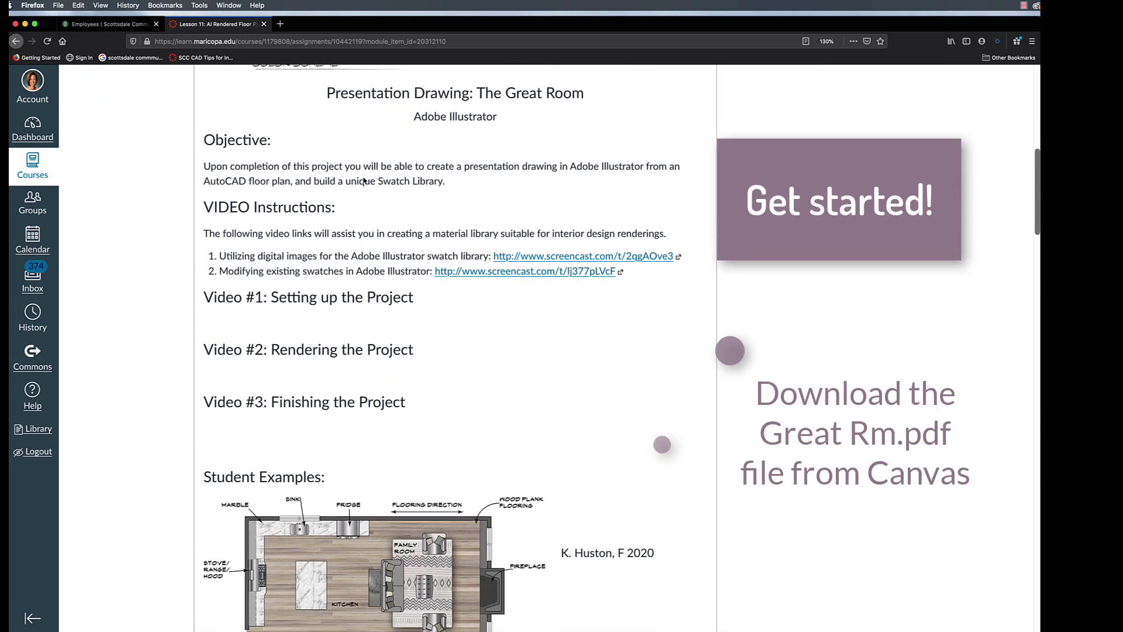
scroll(363, 181, "up", 3)
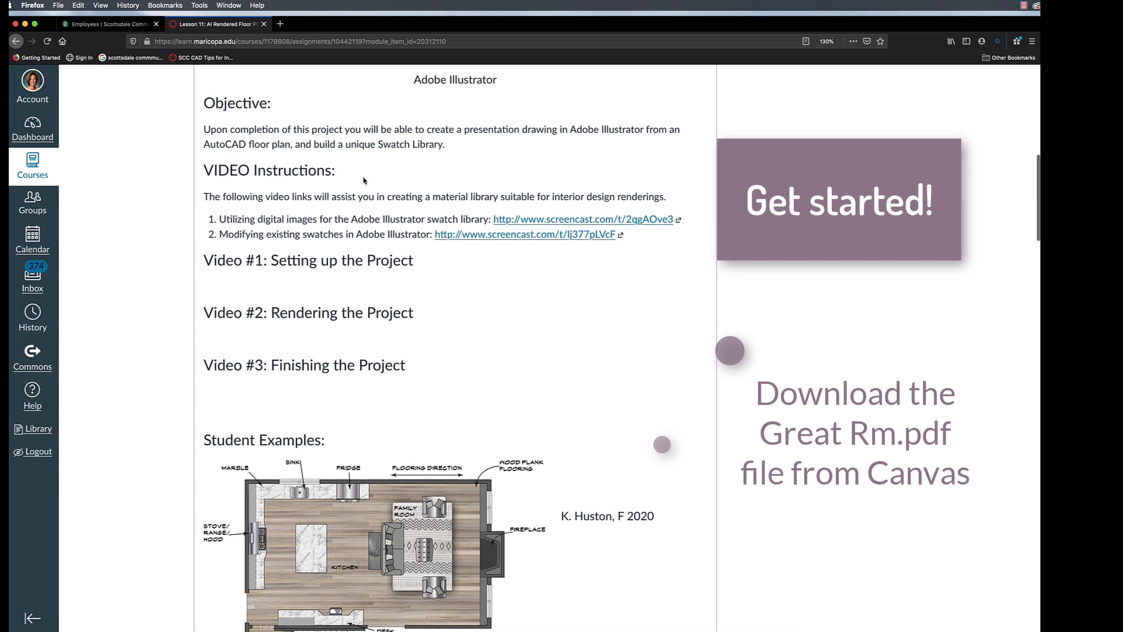
scroll(364, 180, "down", 10)
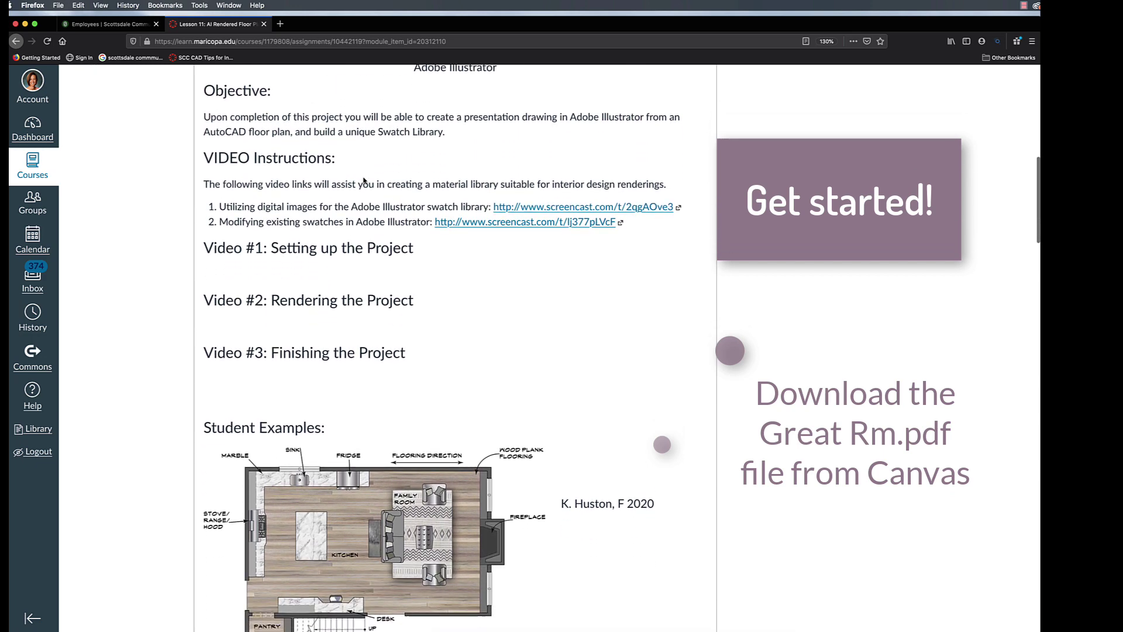
scroll(363, 181, "down", 14)
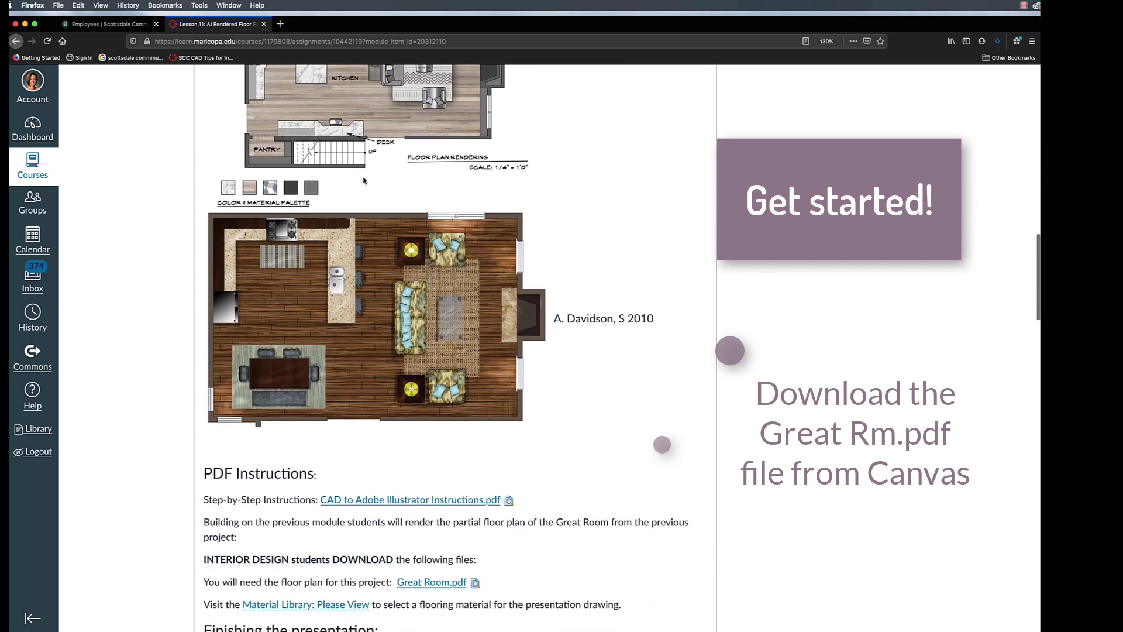
scroll(364, 181, "down", 7)
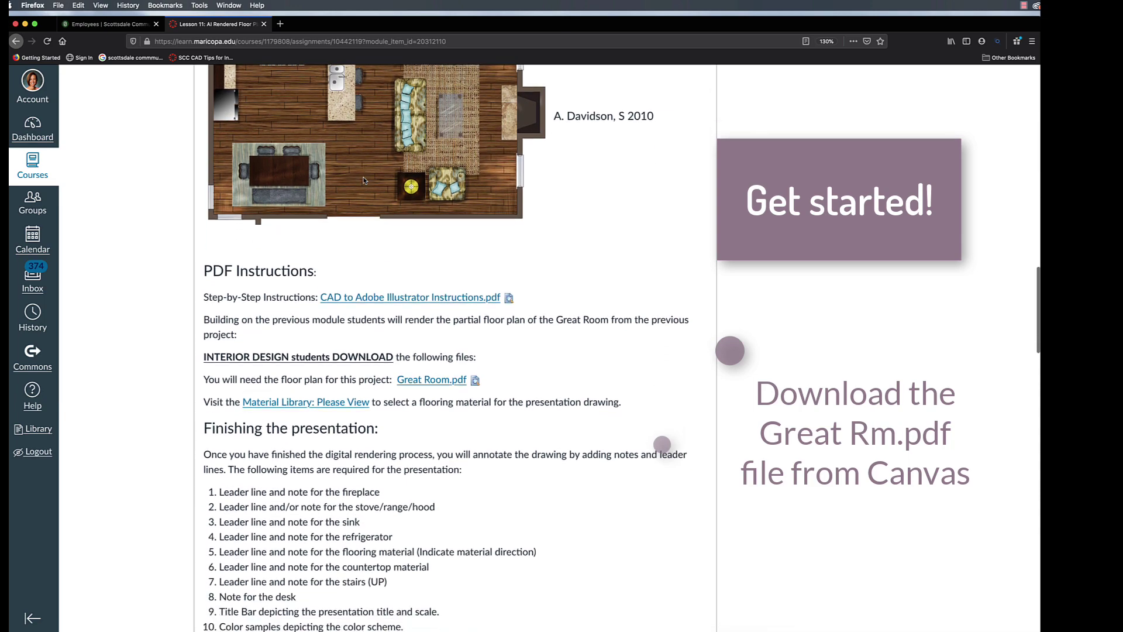
scroll(364, 180, "down", 2)
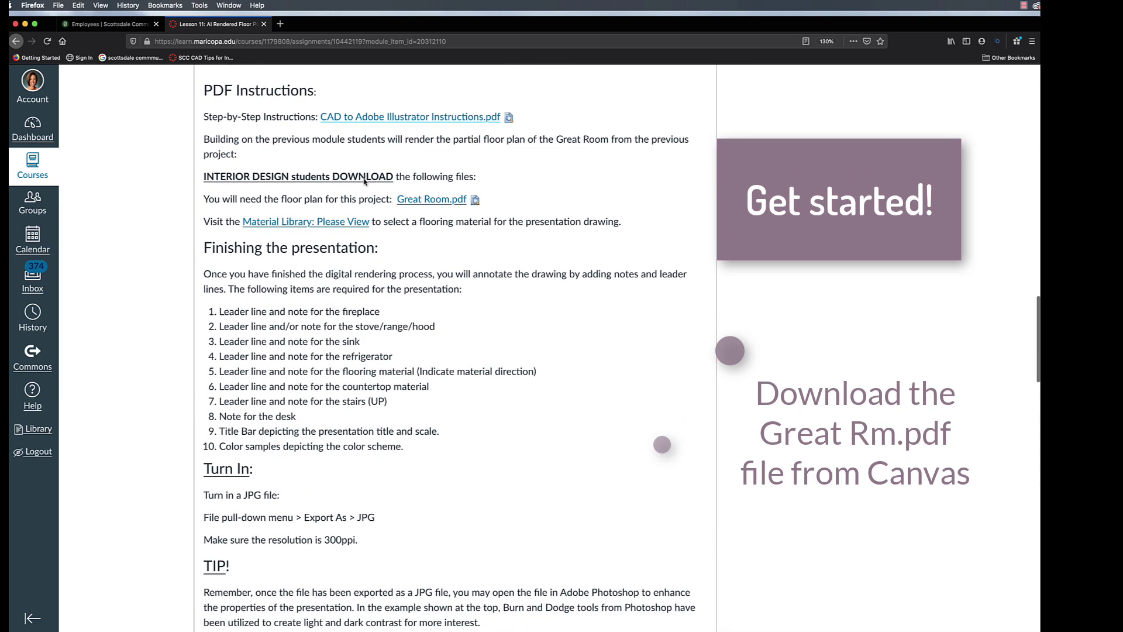
Download Great Room.pdf, choosing Save File instead of opening it
left_click(453, 204)
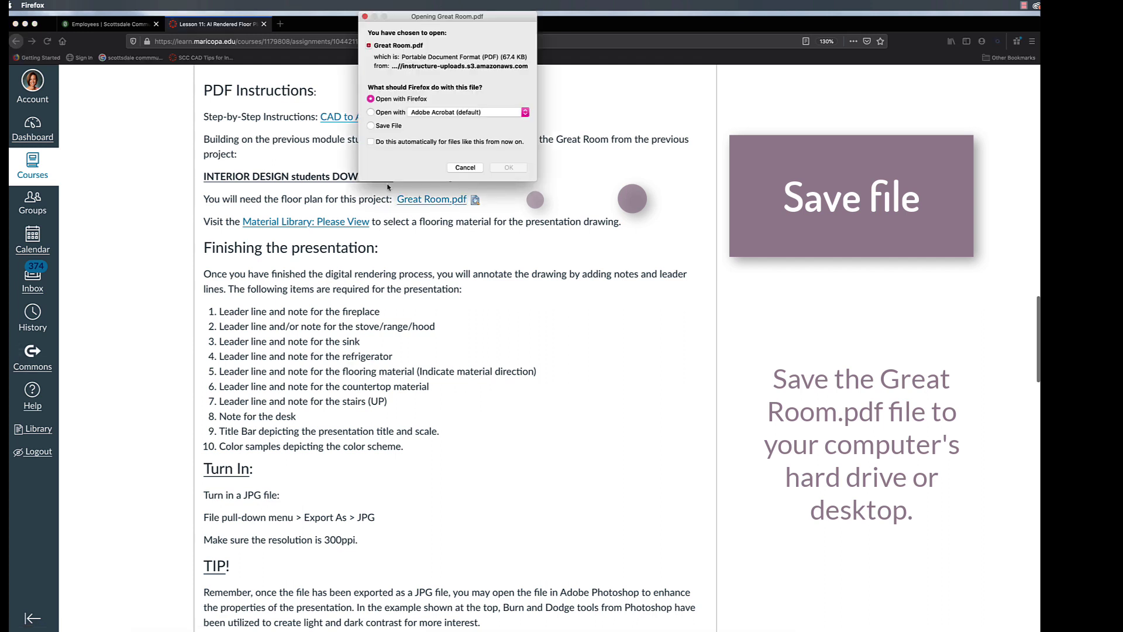
left_click(371, 127)
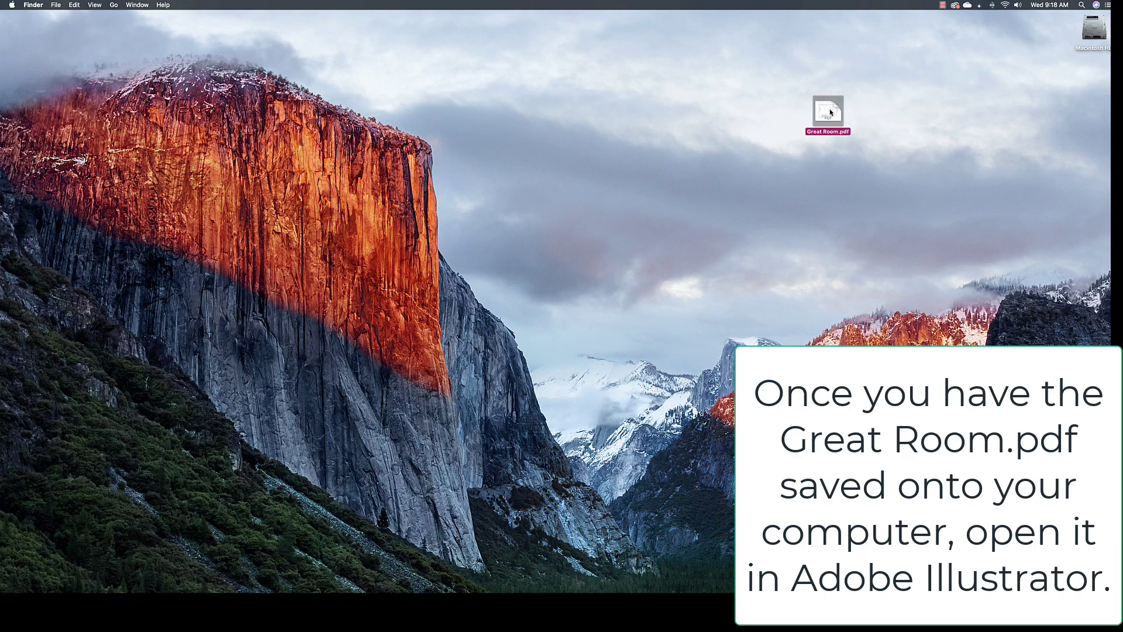
Open the downloaded Great Room.pdf from the desktop with Adobe Illustrator 2021.app
right_click(827, 107)
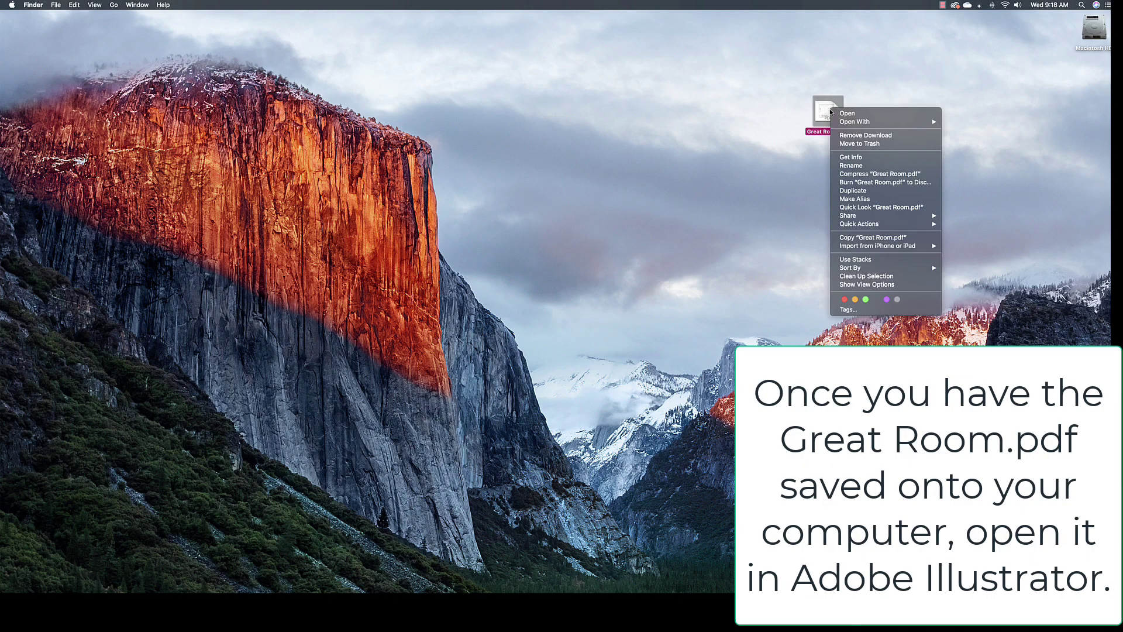
left_click(869, 121)
right_click(840, 111)
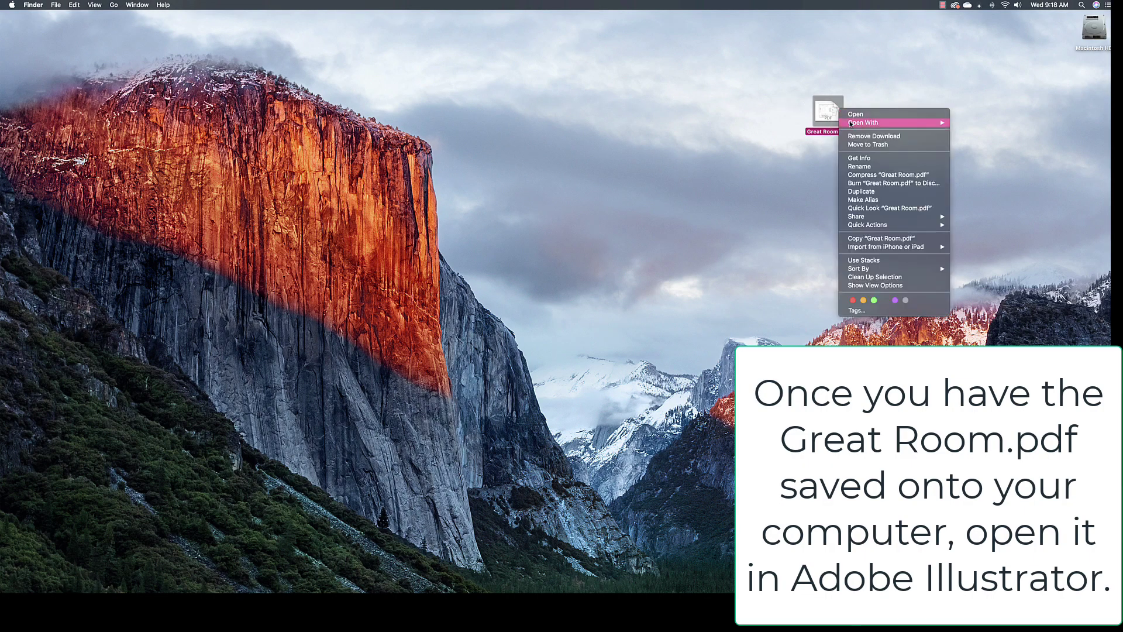
mouse_move(935, 124)
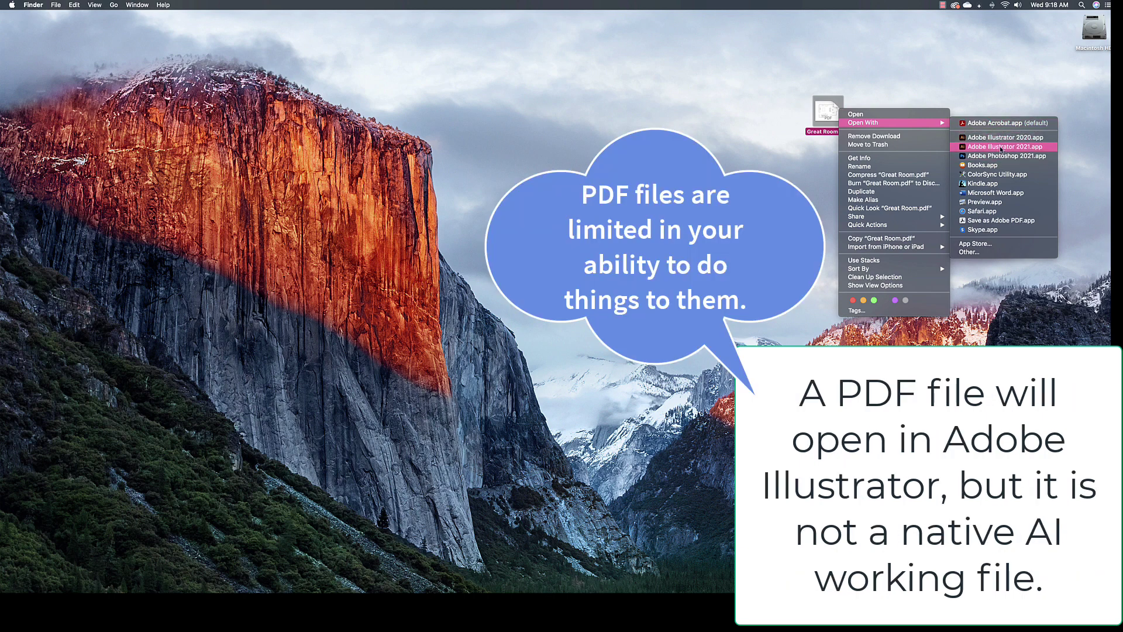
left_click(1001, 147)
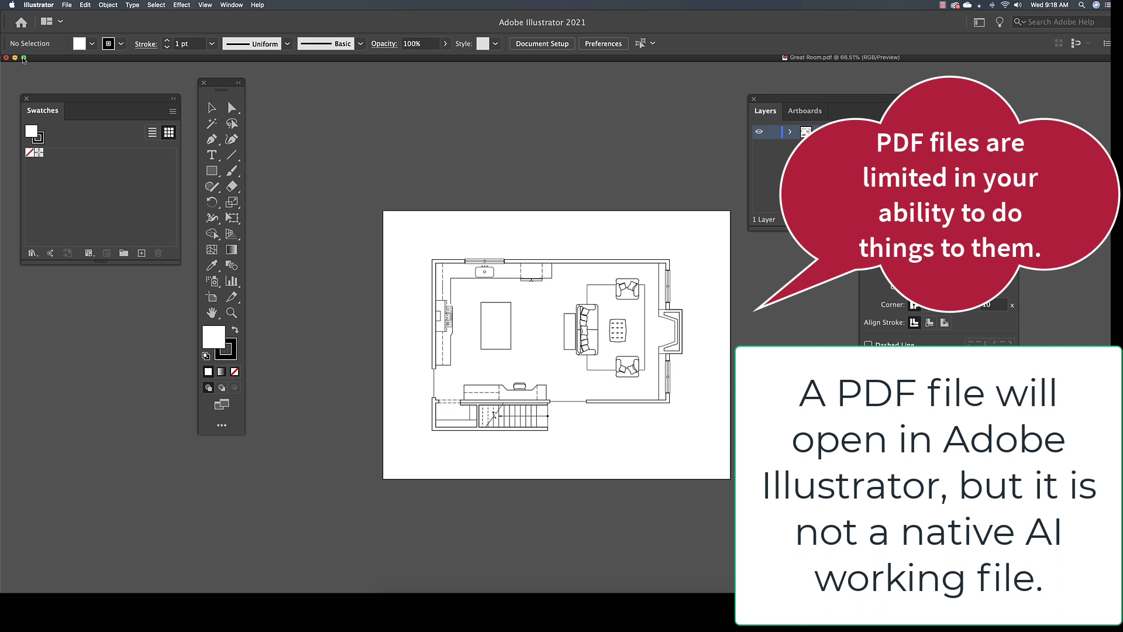
Maximize the Great Room.pdf window and inspect the empty Swatches panel
left_click(24, 58)
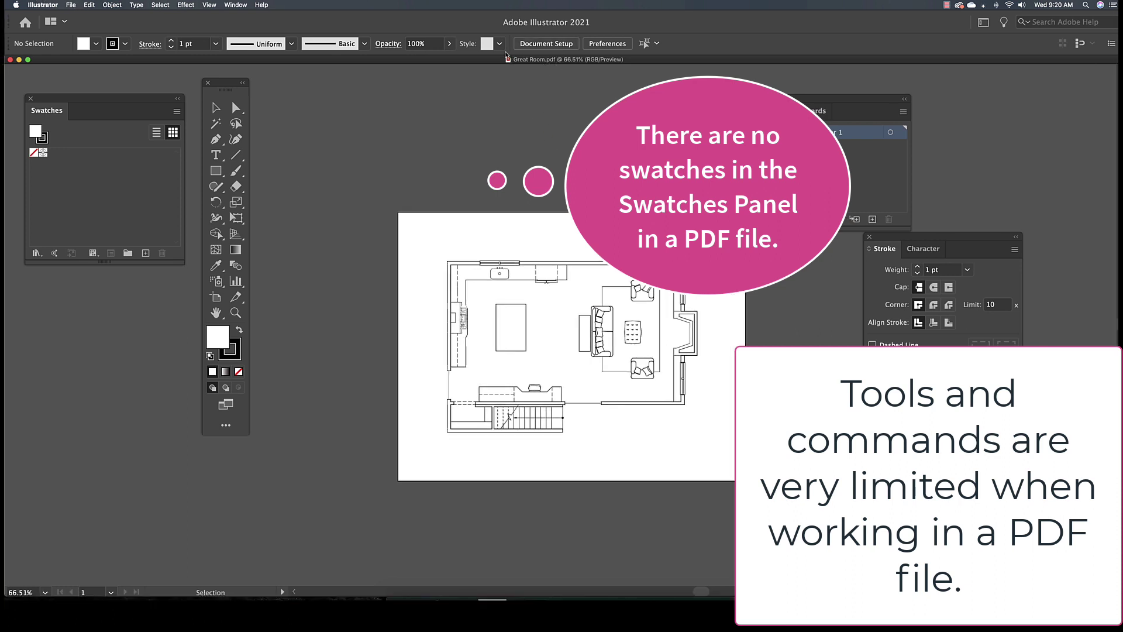
left_click_drag(139, 101, 414, 94)
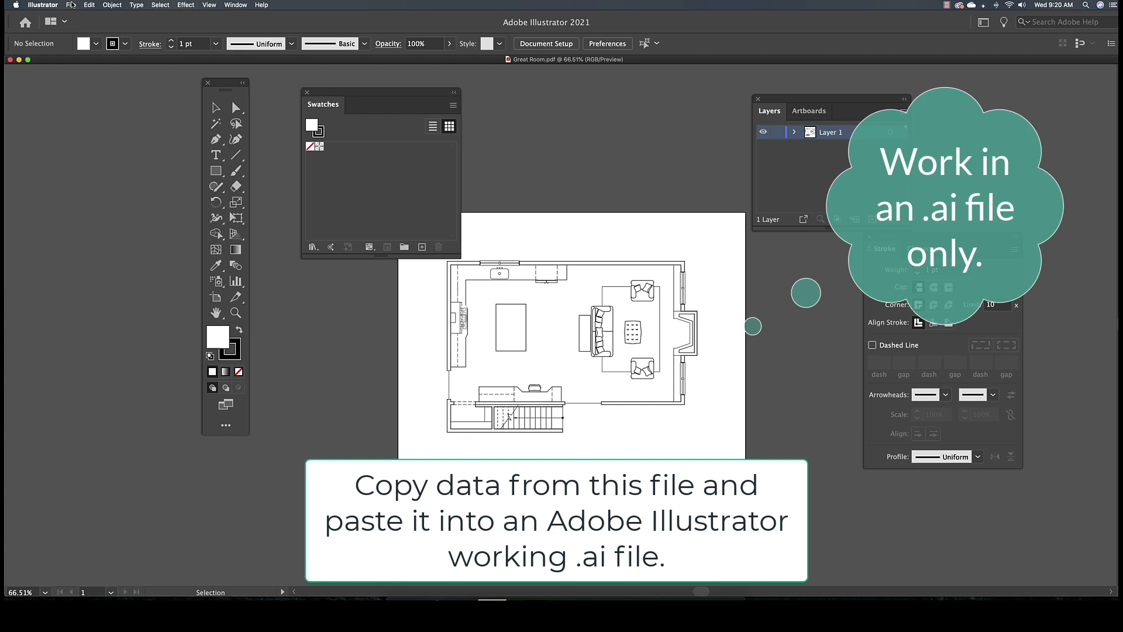
left_click_drag(370, 100, 111, 156)
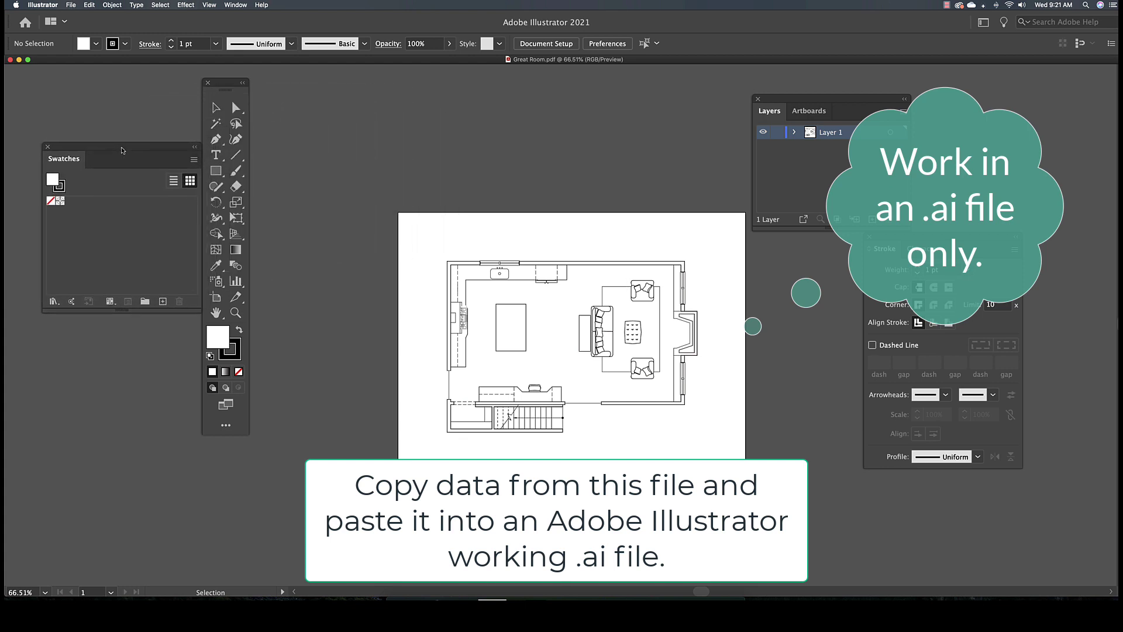
left_click(70, 5)
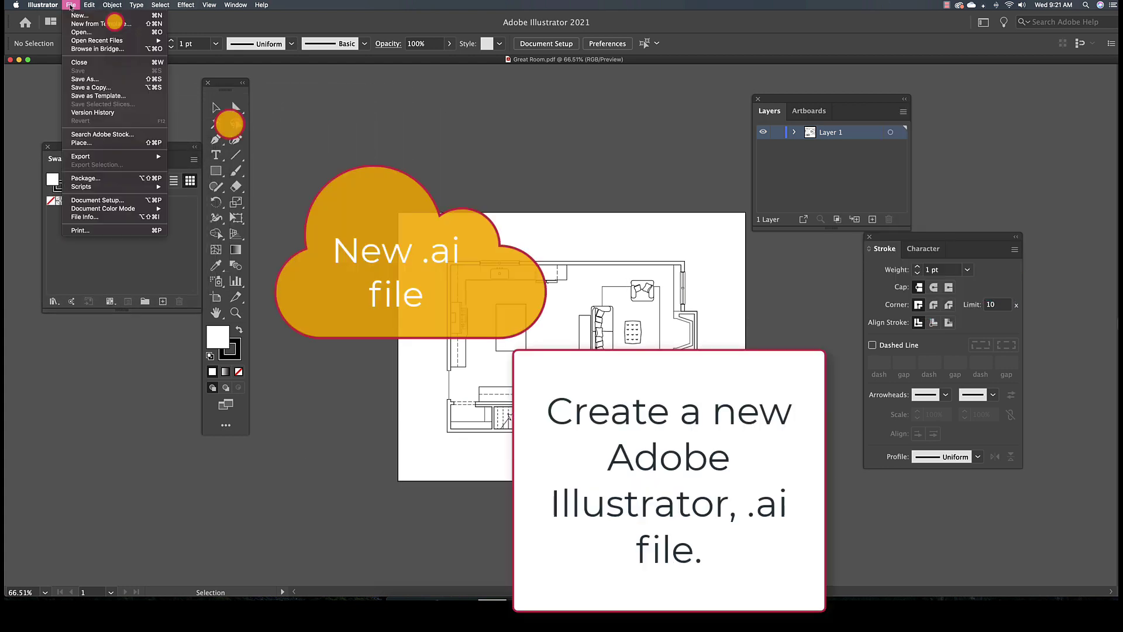
Create an 11 x 8.5 in CMYK print document named with the student's surname plus 'Great Room Rendering'
left_click(130, 16)
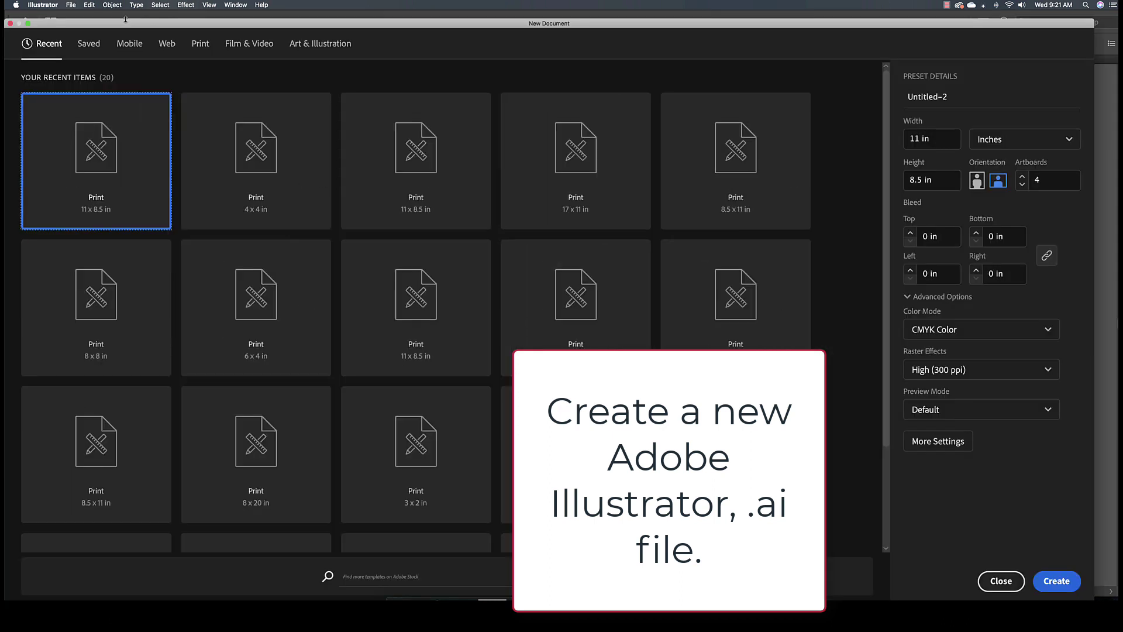
left_click(427, 165)
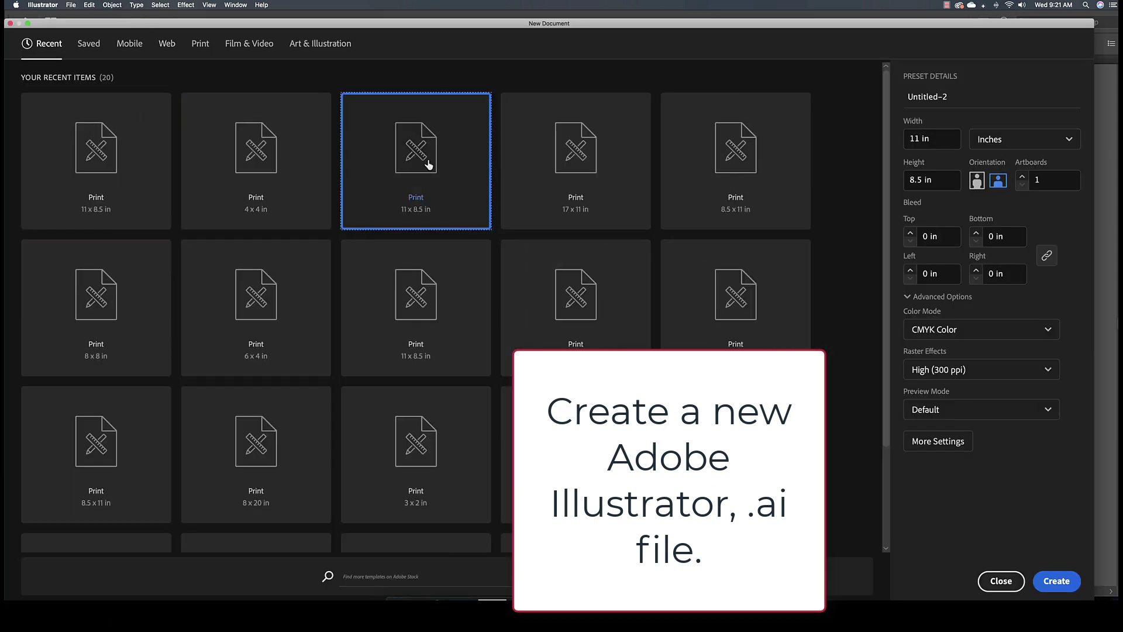
triple_click(945, 100)
type("Ro")
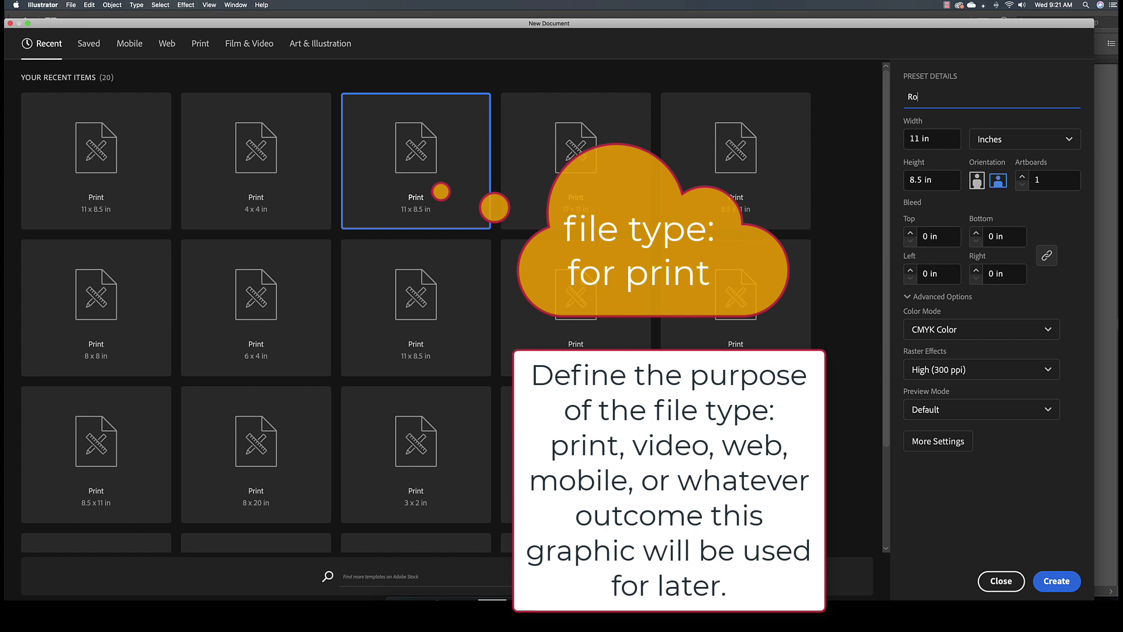
type("bb Gra")
type("at Room")
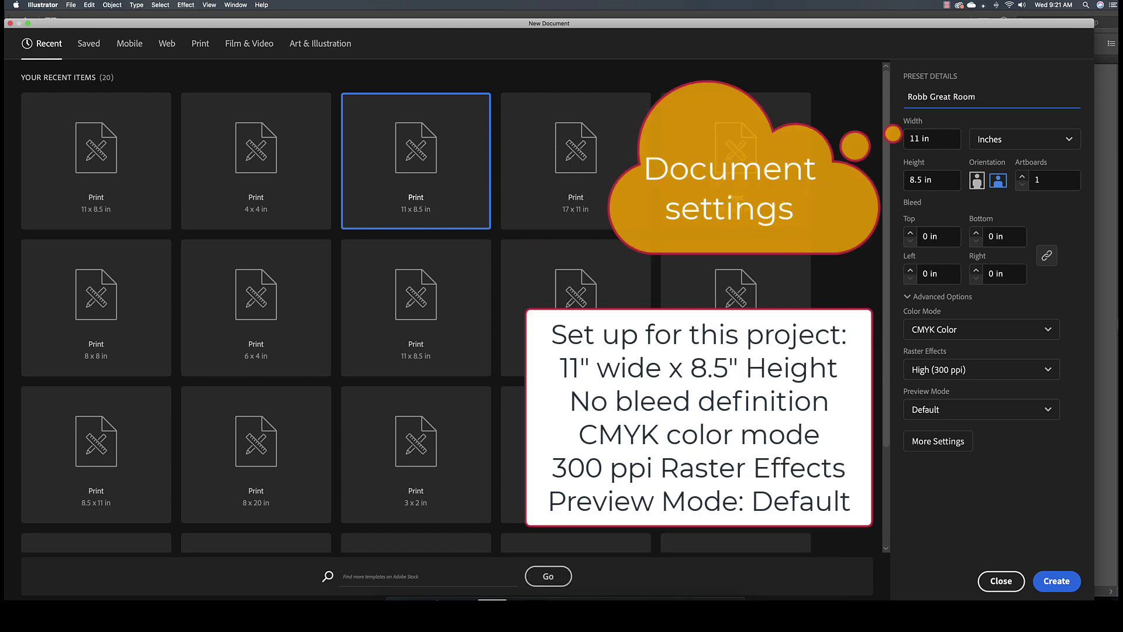
type(" Rendering")
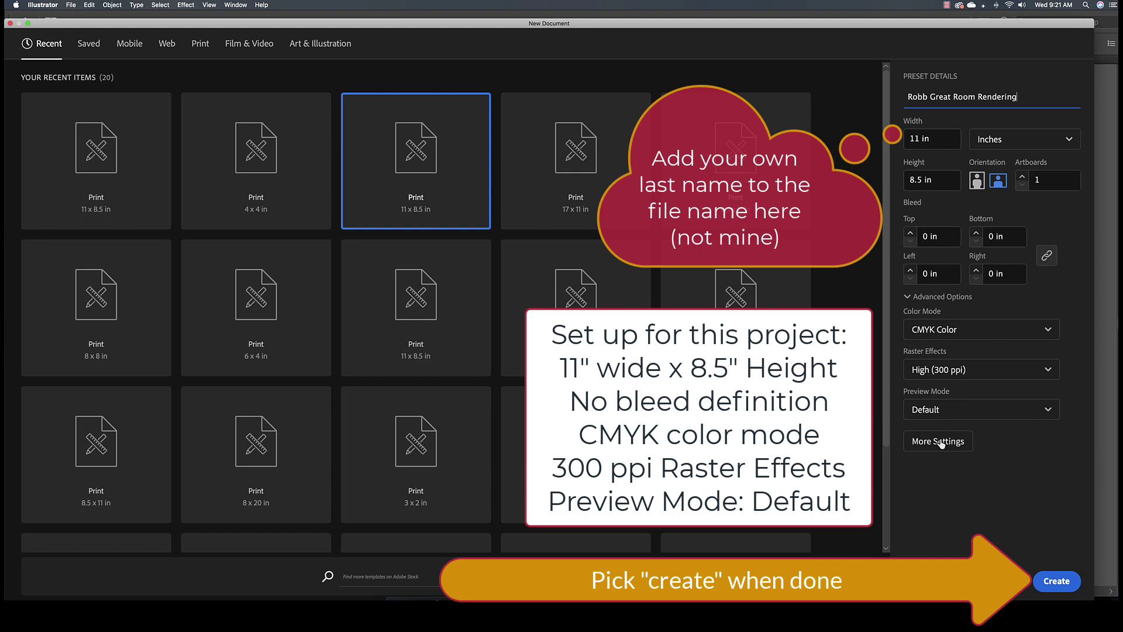
left_click(1059, 589)
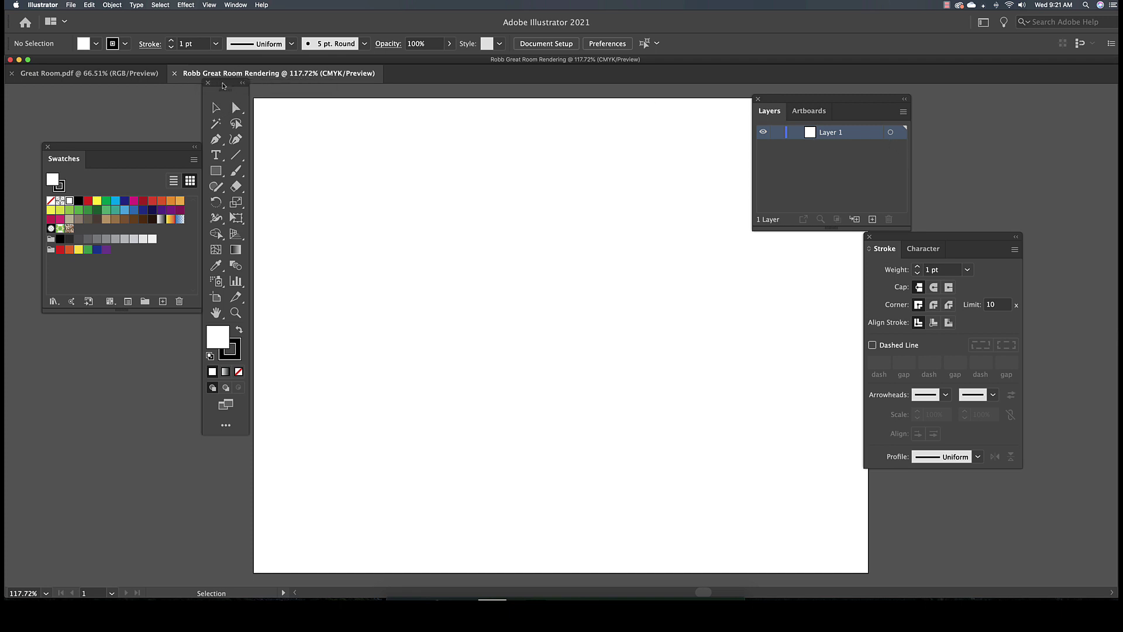
Rearrange the Tools panel and dock the Swatches panel beside the Stroke settings
left_click_drag(216, 91, 216, 123)
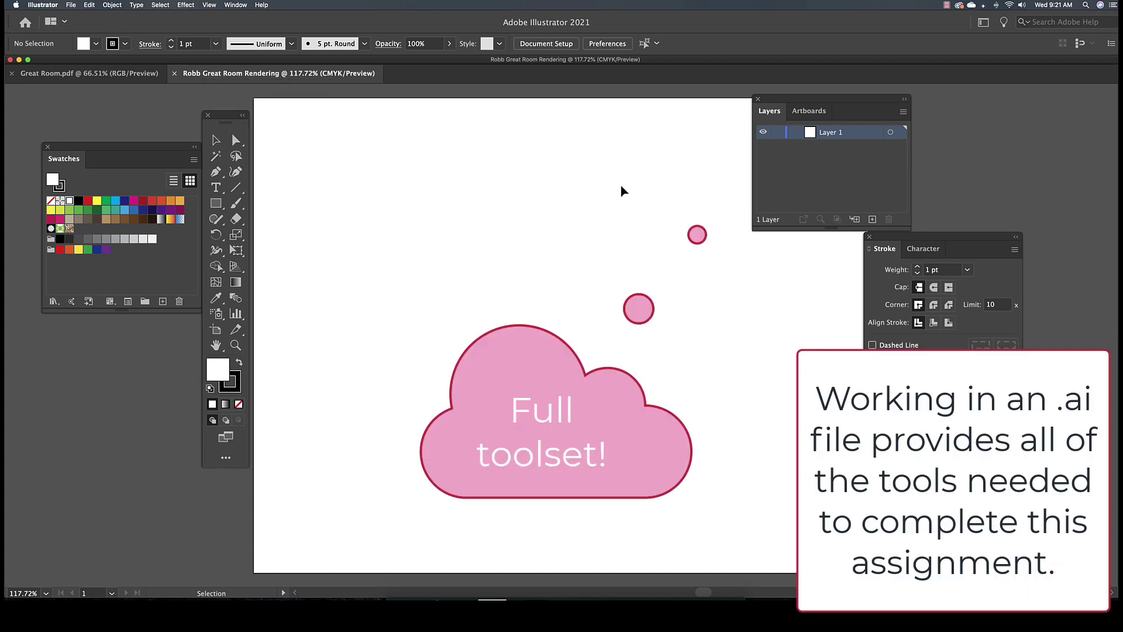
left_click_drag(146, 147, 417, 132)
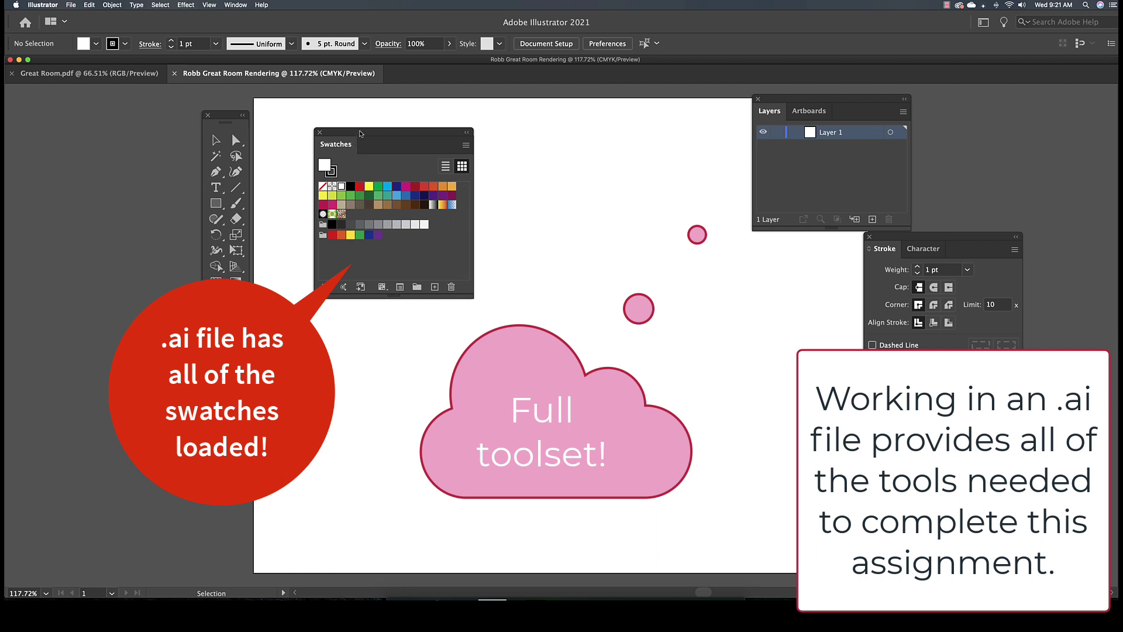
mouse_move(361, 133)
left_mouse_down()
mouse_move(774, 303)
mouse_move(773, 259)
mouse_move(798, 245)
left_mouse_up()
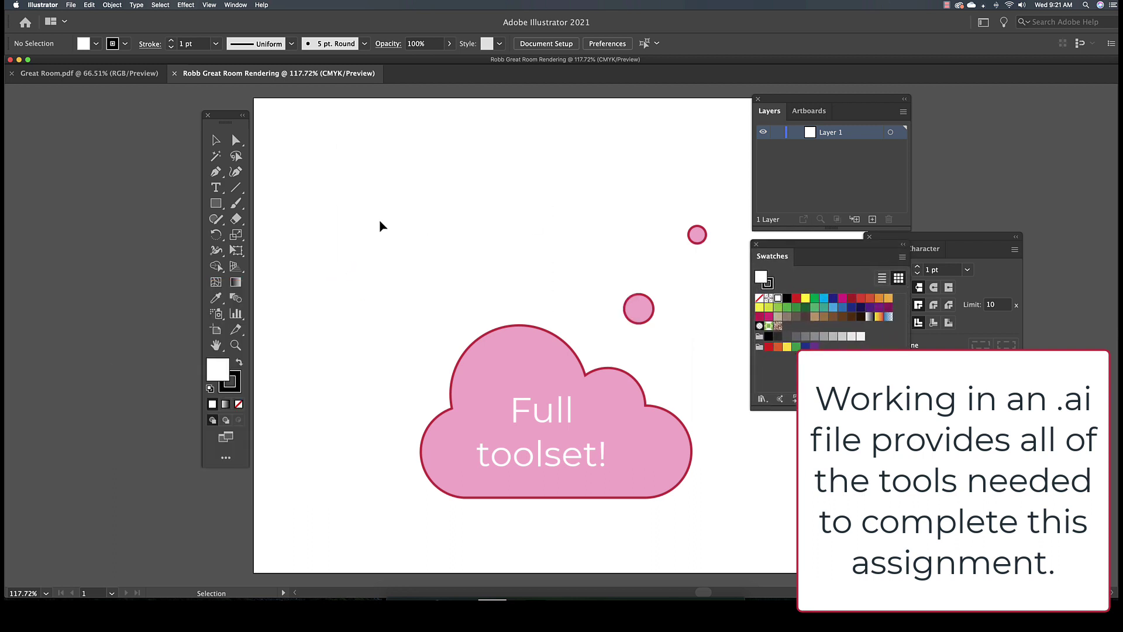
Save the rendering document as an .ai file on the Desktop, then return to Great Room.pdf
left_click(71, 4)
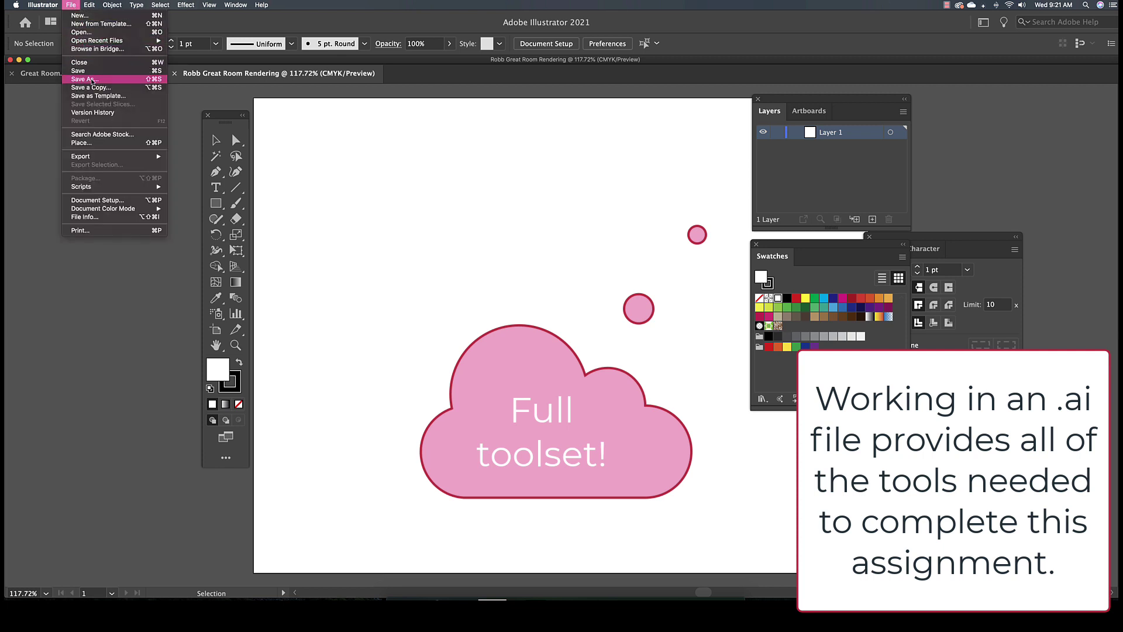
left_click(91, 79)
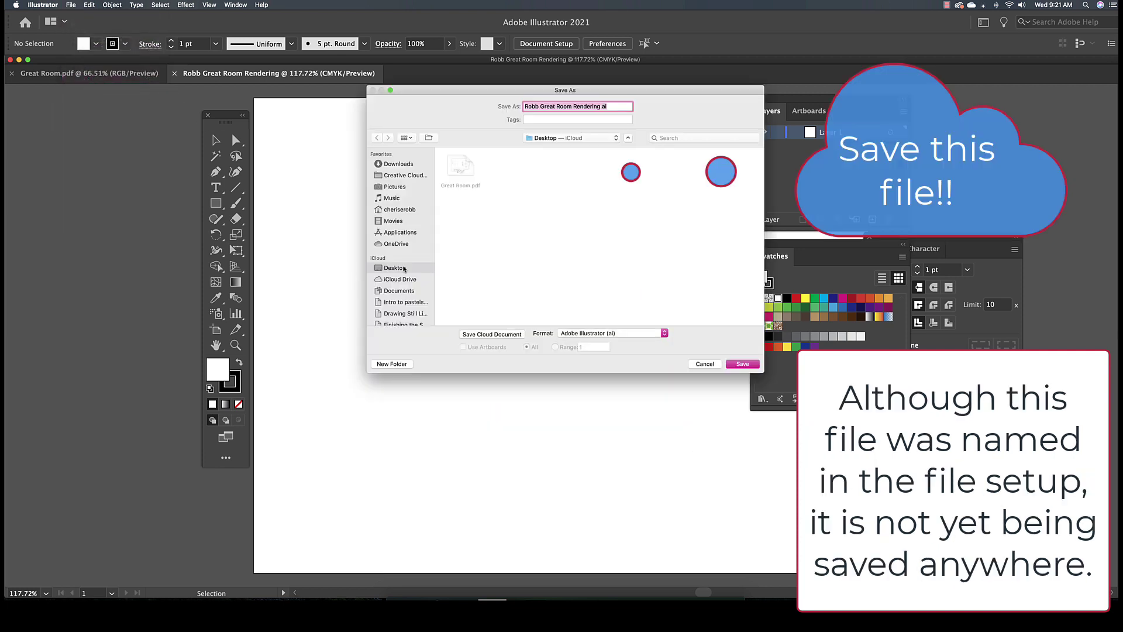
left_click(743, 363)
left_click(705, 502)
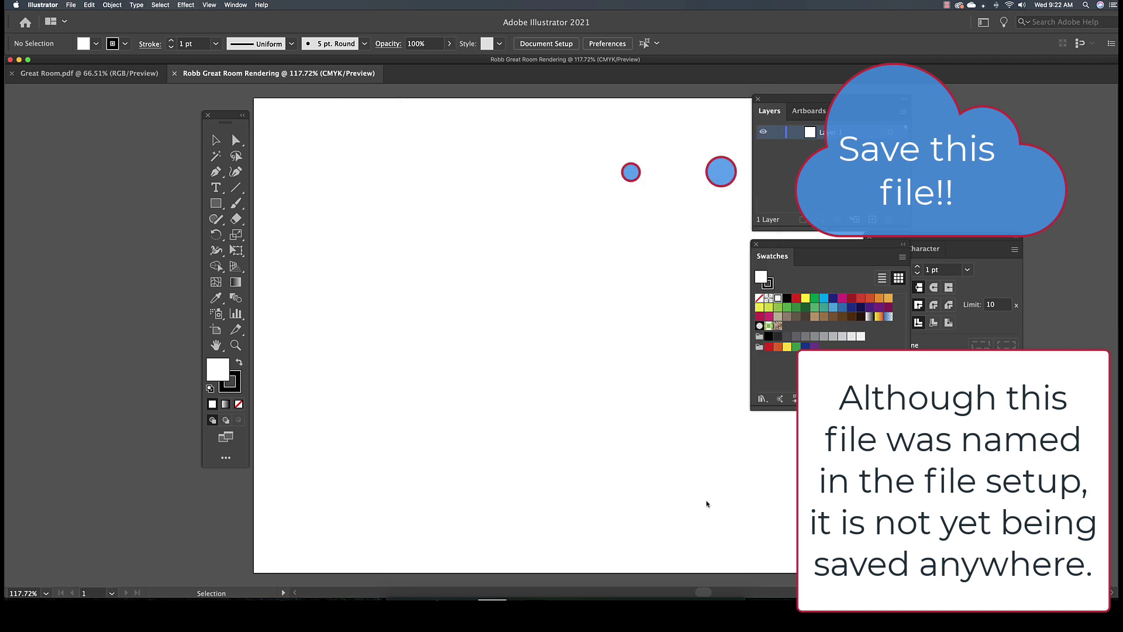
left_click(114, 84)
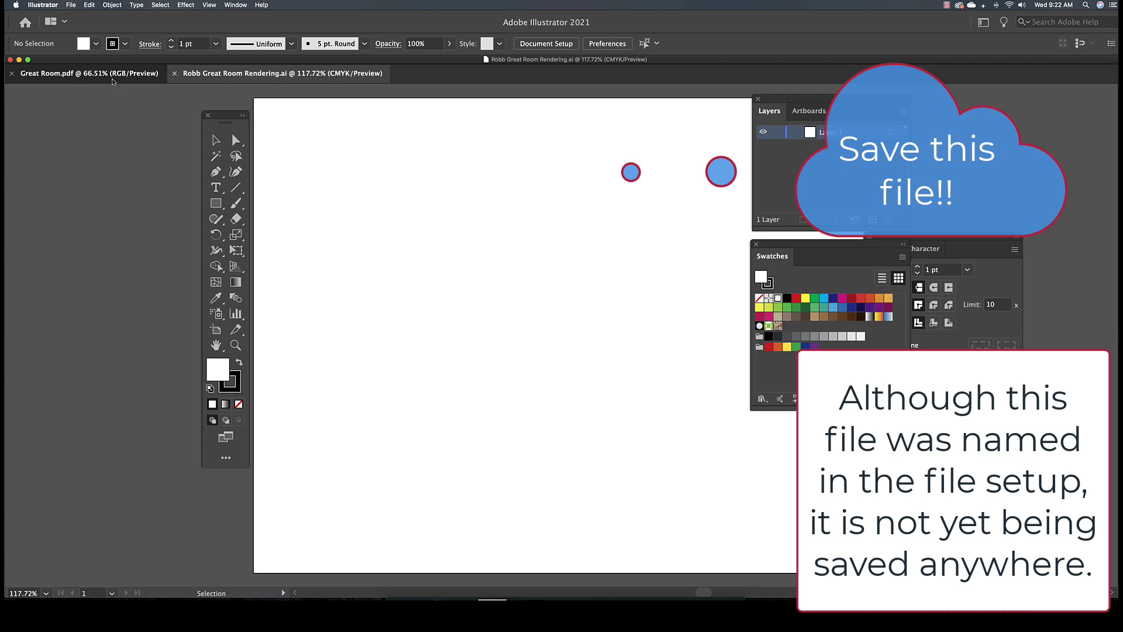
Marquee-select all the floor plan line work with Direct Selection and group it
left_click_drag(232, 108, 353, 168)
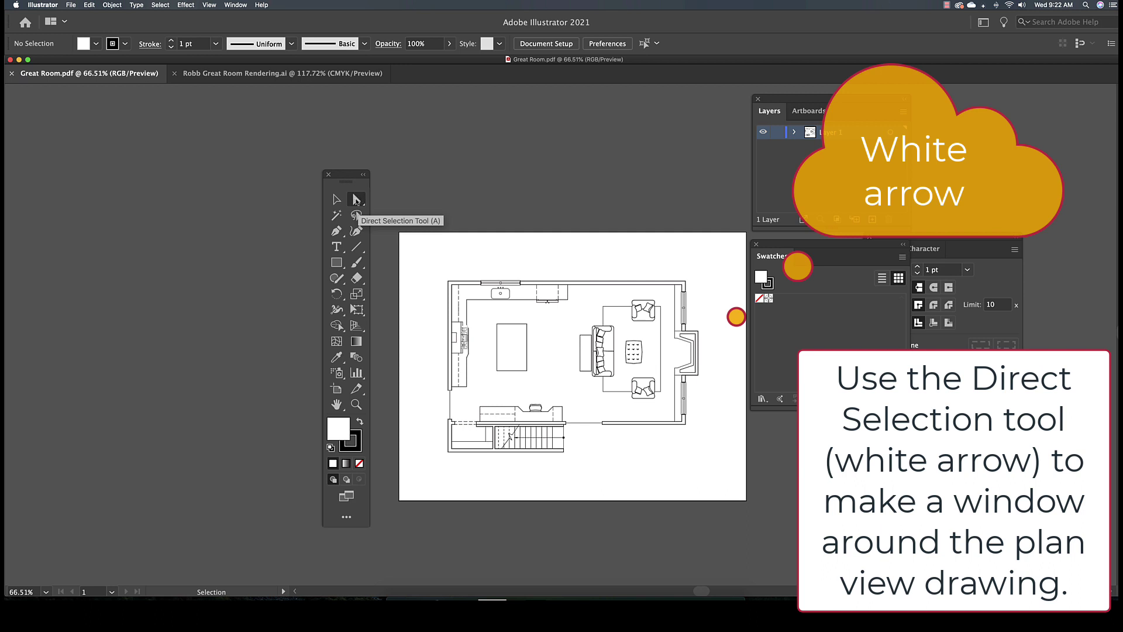
left_click(355, 199)
left_click_drag(446, 275, 705, 464)
scroll(655, 412, "left", 1)
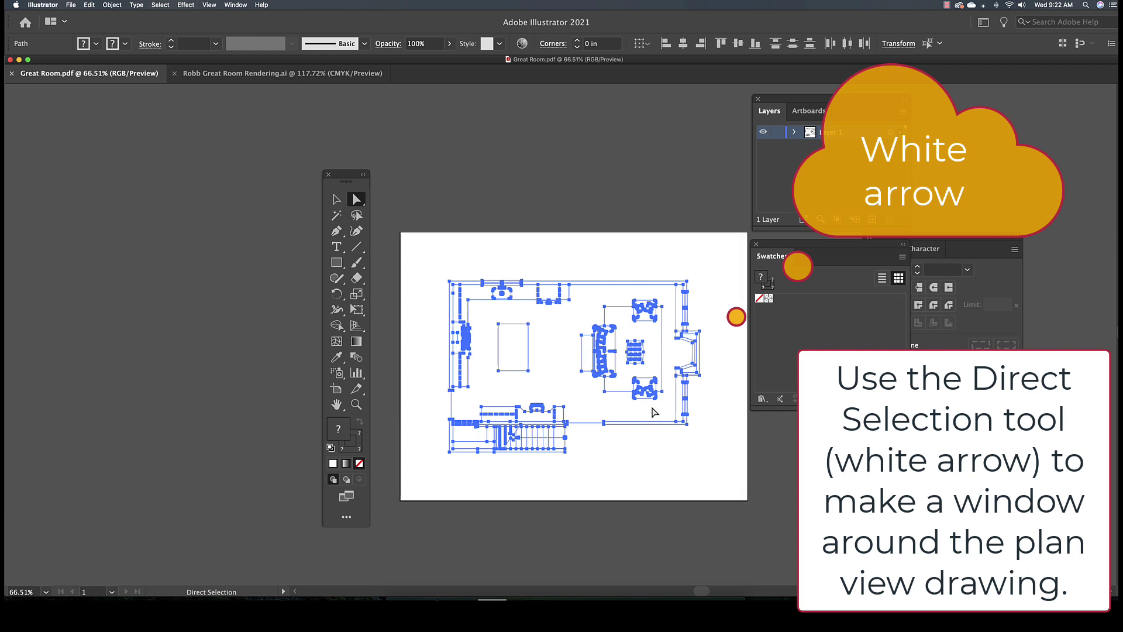
left_click(116, 6)
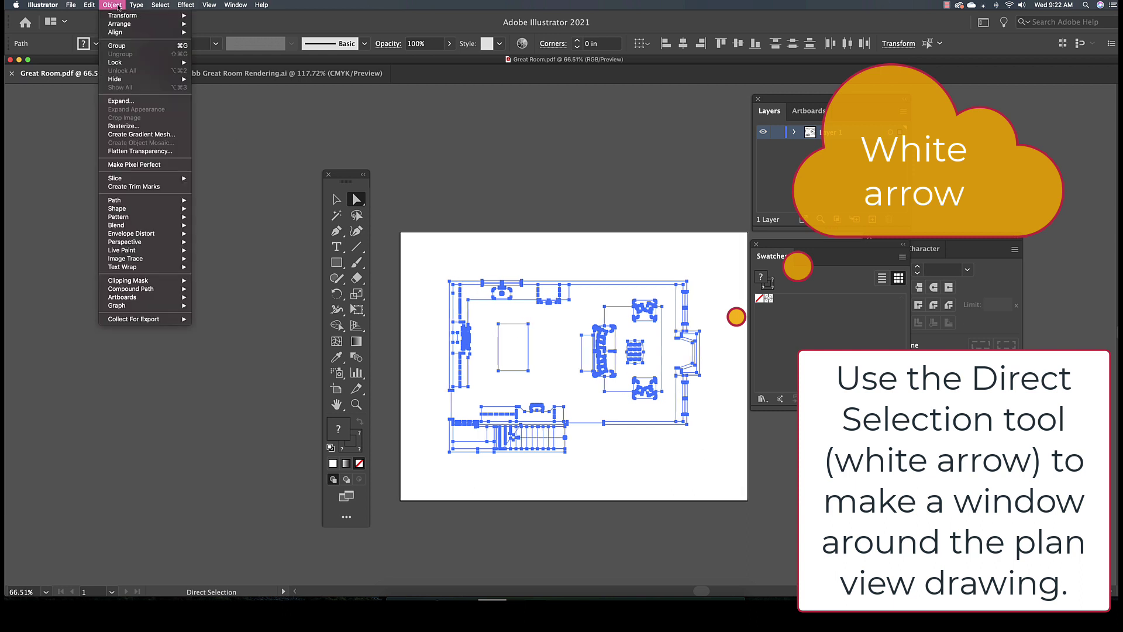
left_click(163, 47)
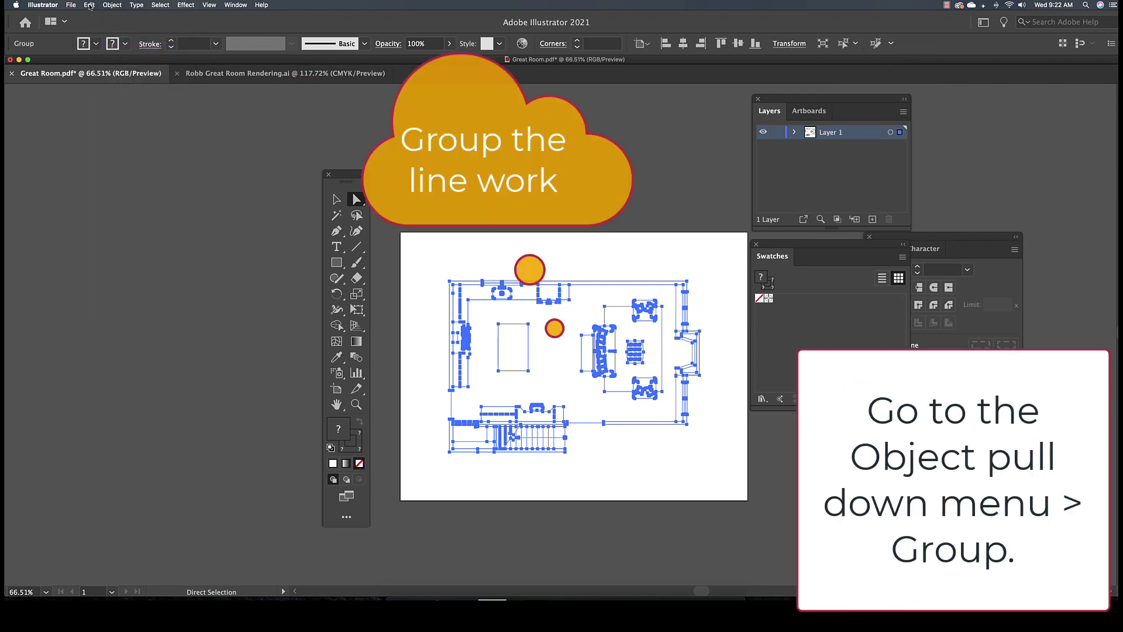
Copy the grouped floor plan and switch to the rendering document
left_click(88, 5)
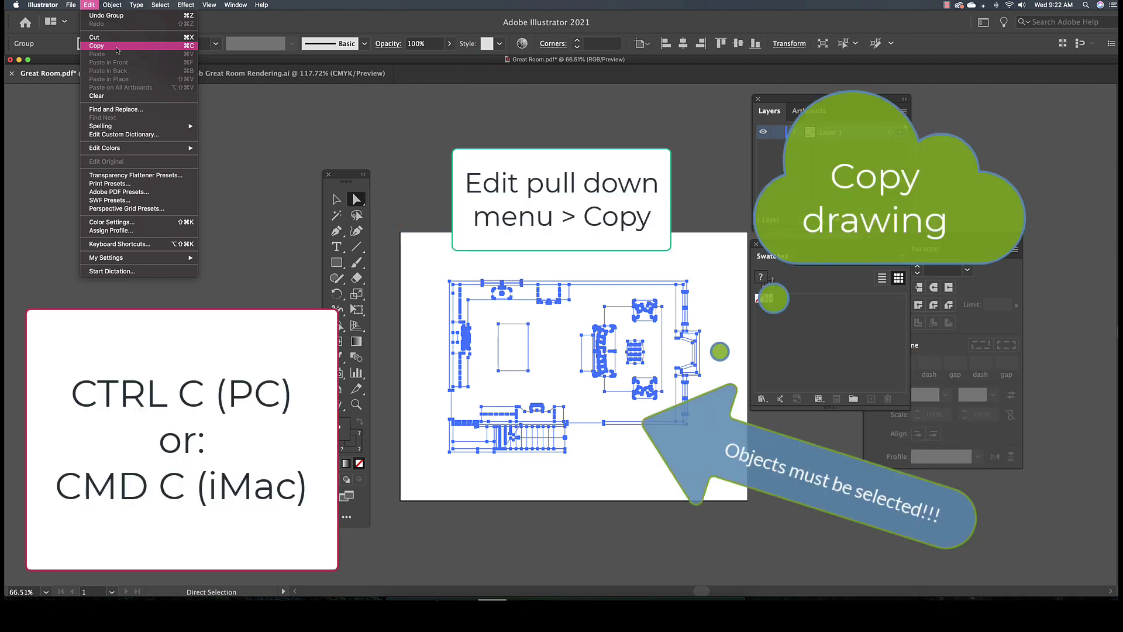
left_click(160, 46)
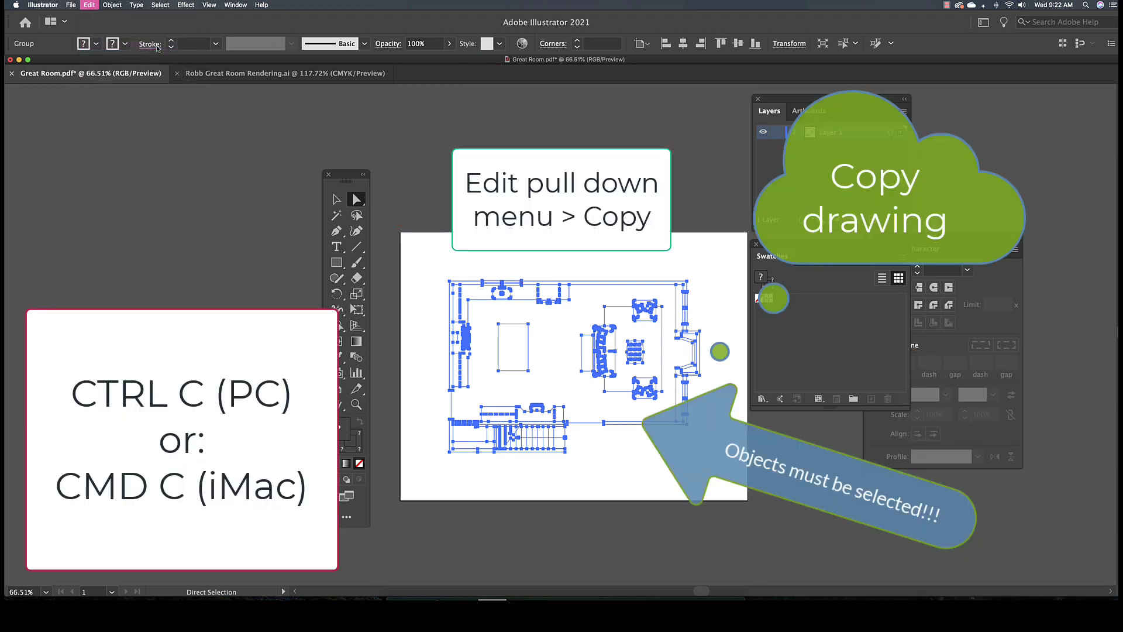
left_click(304, 75)
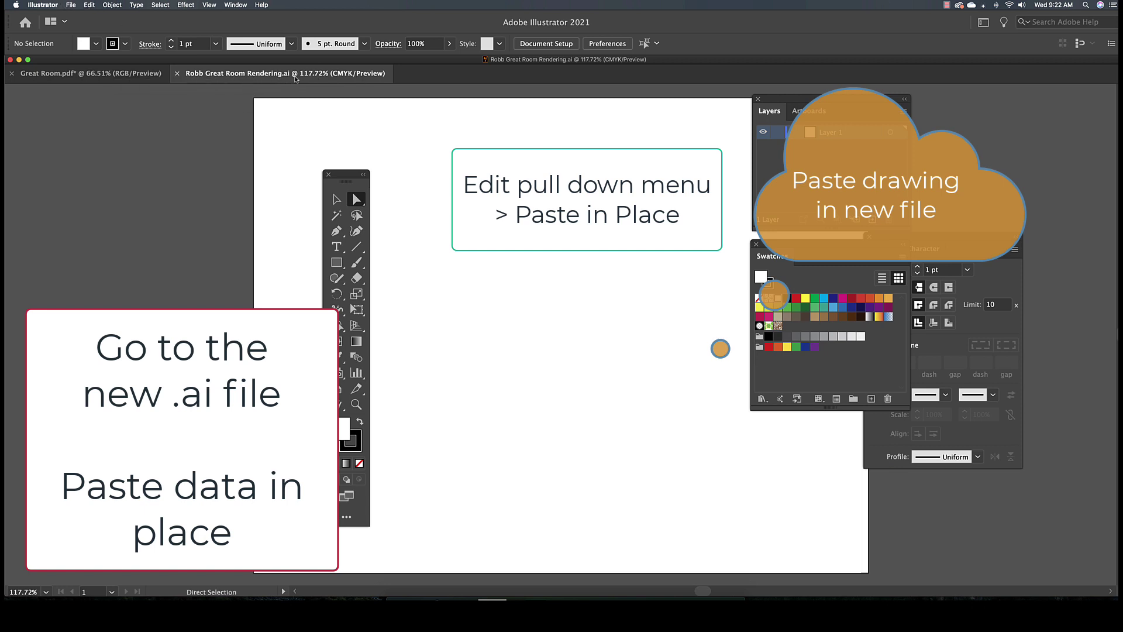
Paste the floor plan in place and move the Tools, Layers and Swatches panels off it
left_click(90, 6)
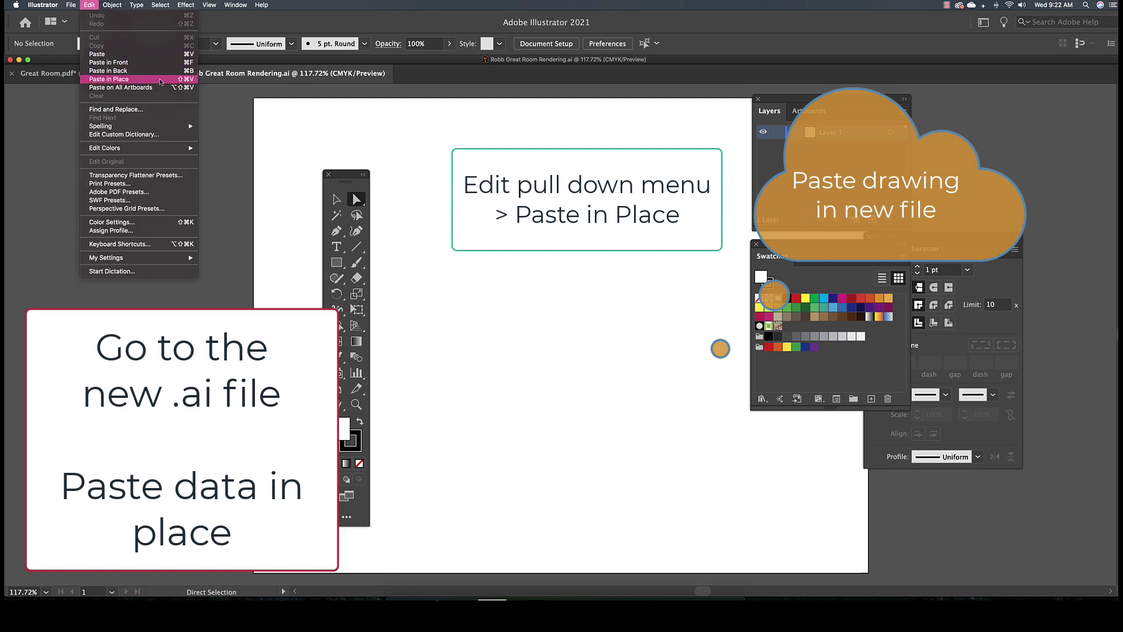
left_click(109, 79)
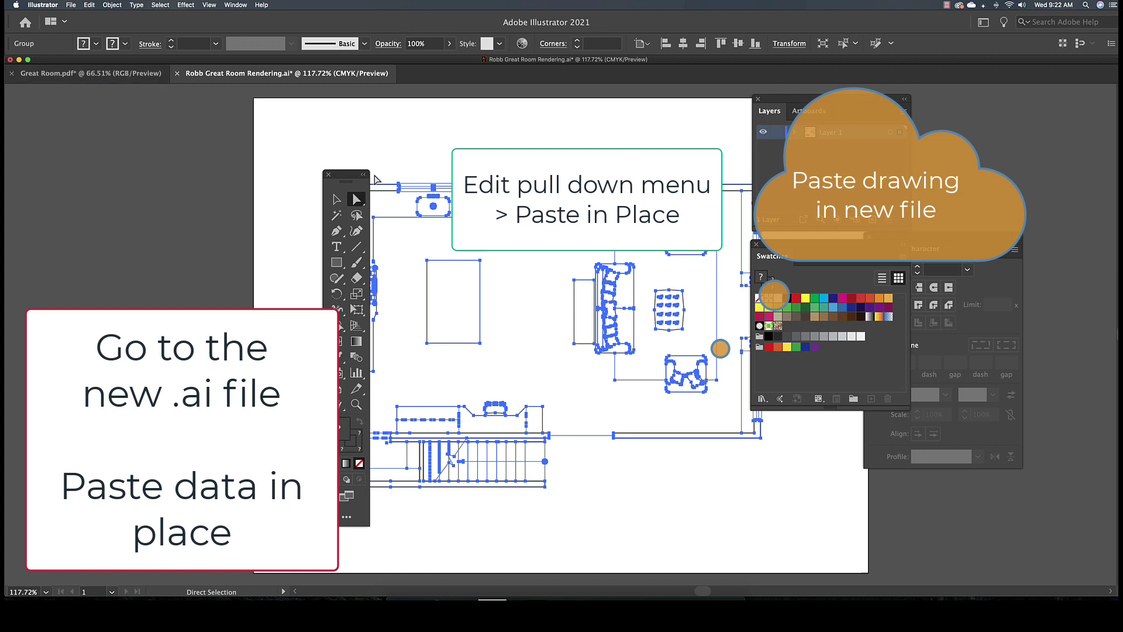
left_click_drag(355, 174, 289, 170)
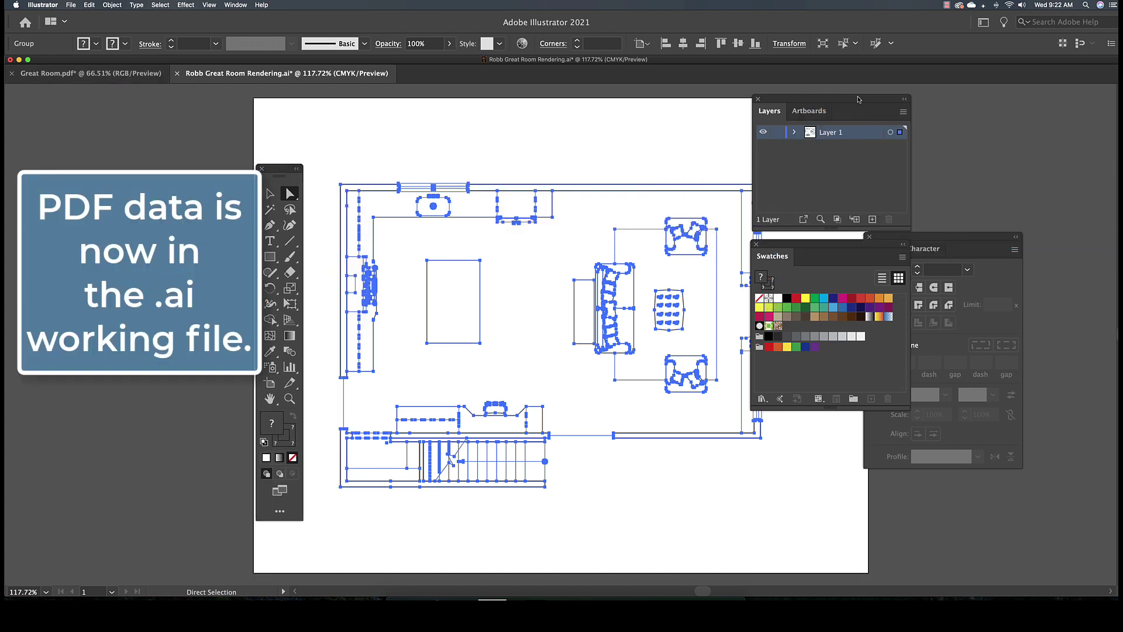
left_click_drag(858, 100, 1009, 79)
left_click_drag(872, 250, 1023, 252)
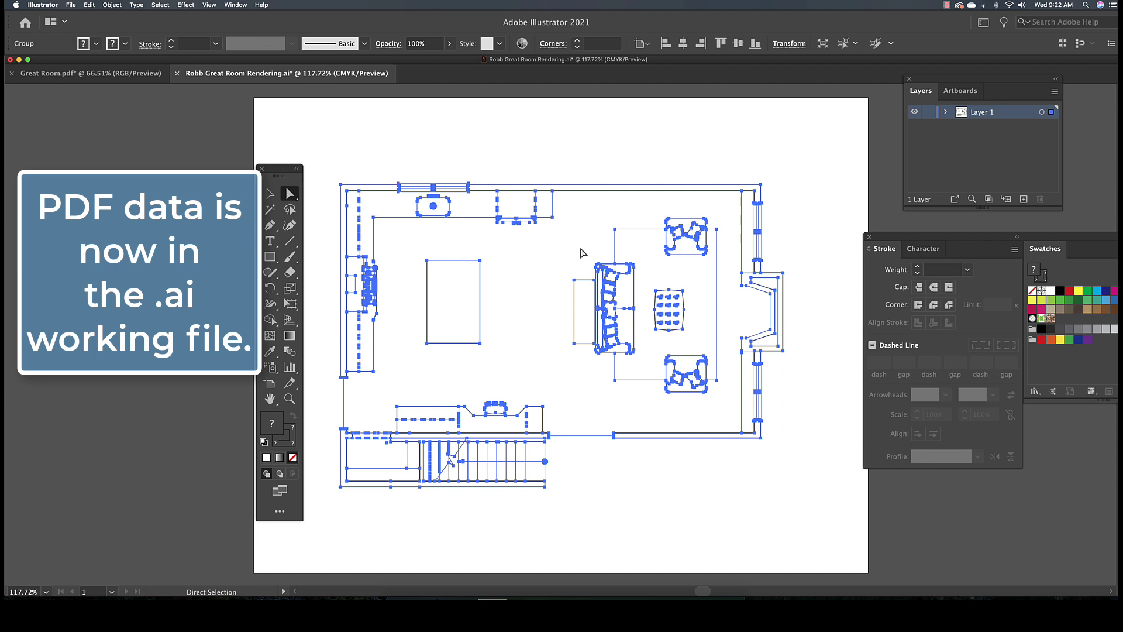
Convert the pasted plan with Object > Live Paint > Make, then select and deselect the group
left_click(112, 5)
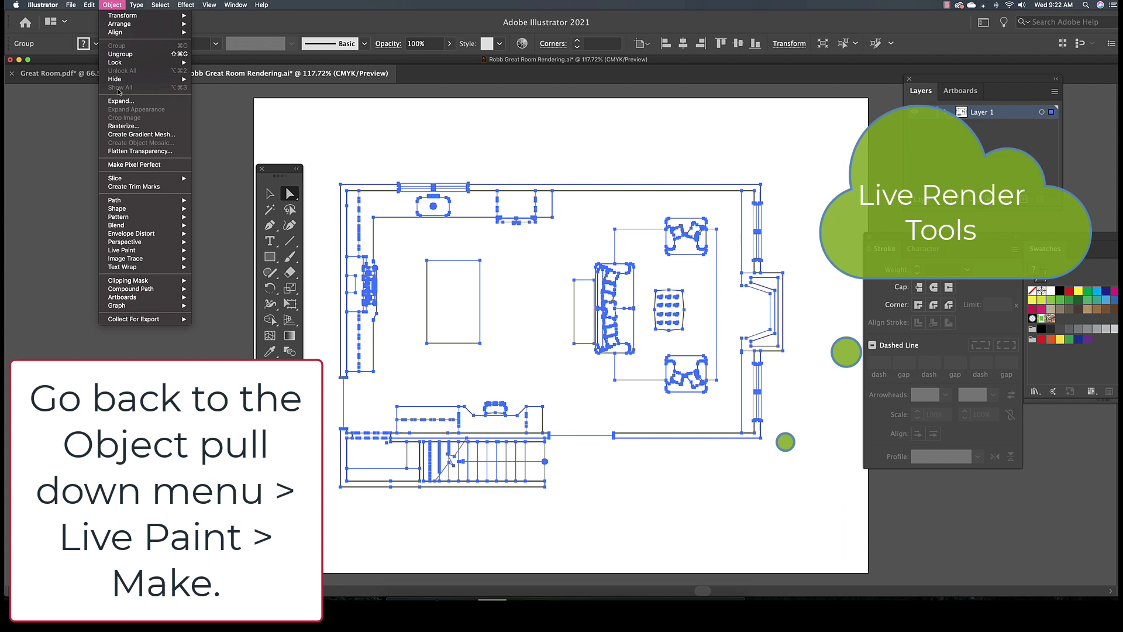
mouse_move(127, 252)
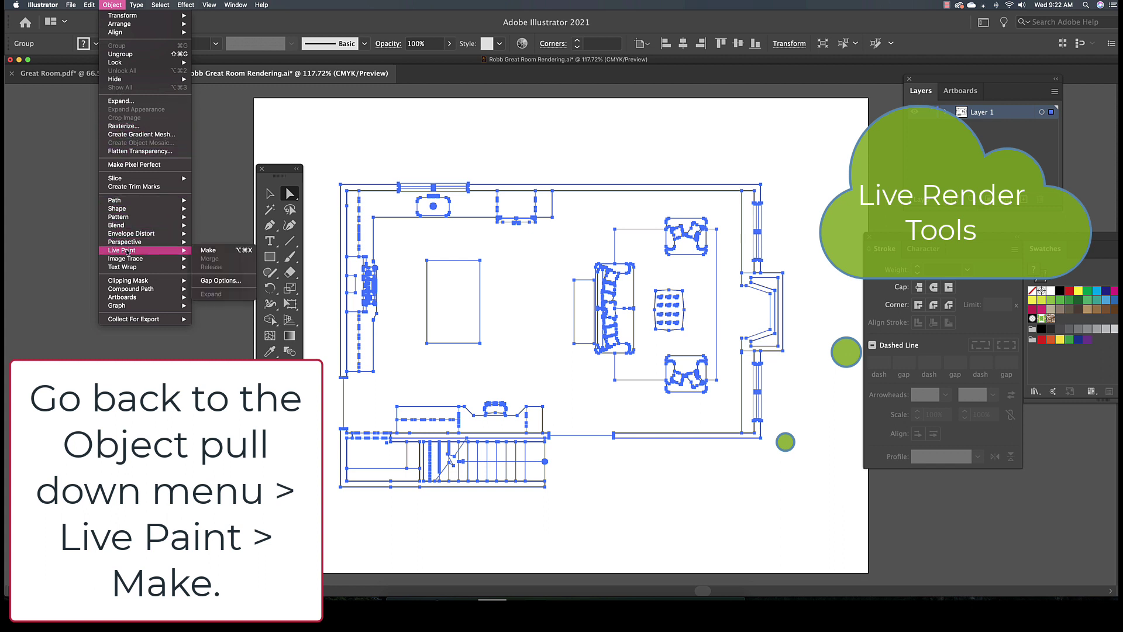
left_click(229, 252)
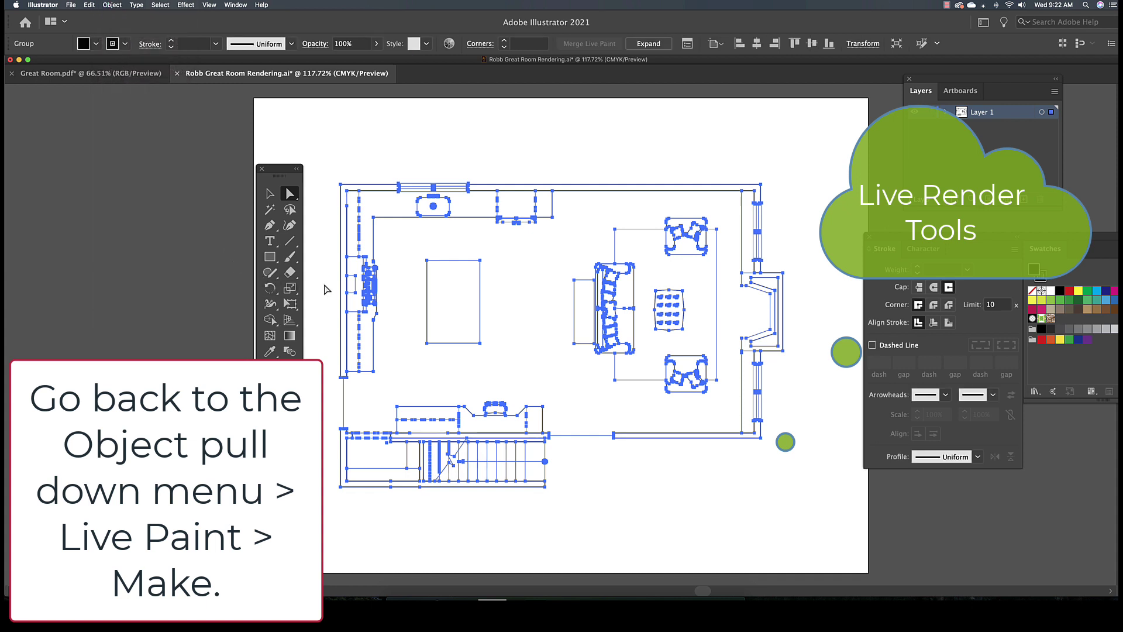
left_click(270, 194)
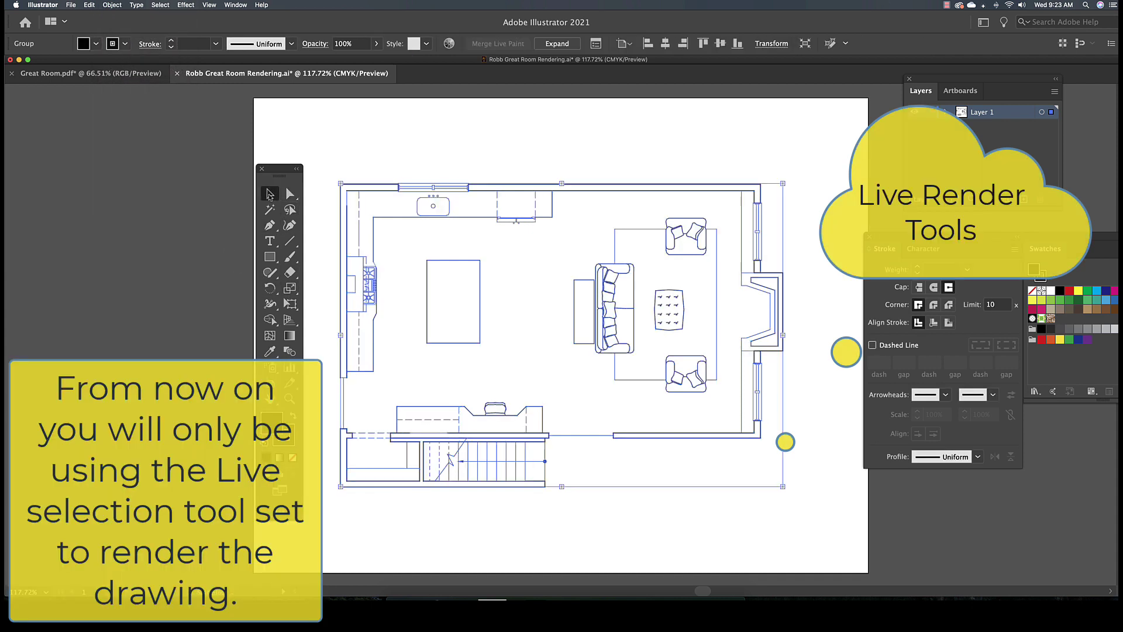
left_click(334, 140)
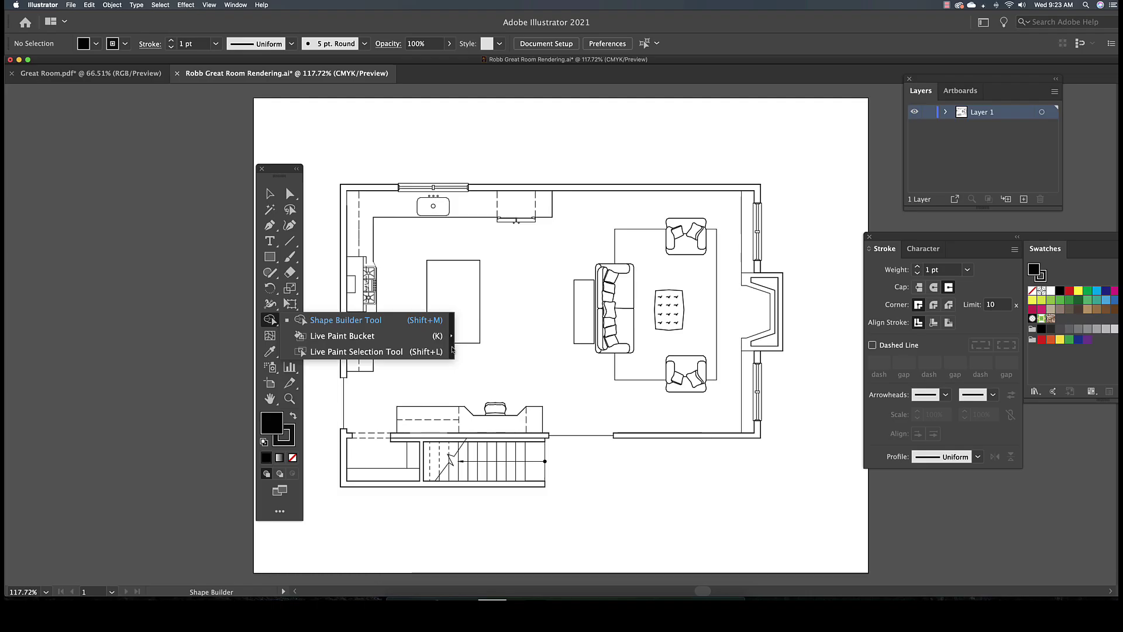
Tear off the Live Paint tools and fill the Great Room floor area with a tan swatch
left_click(449, 335)
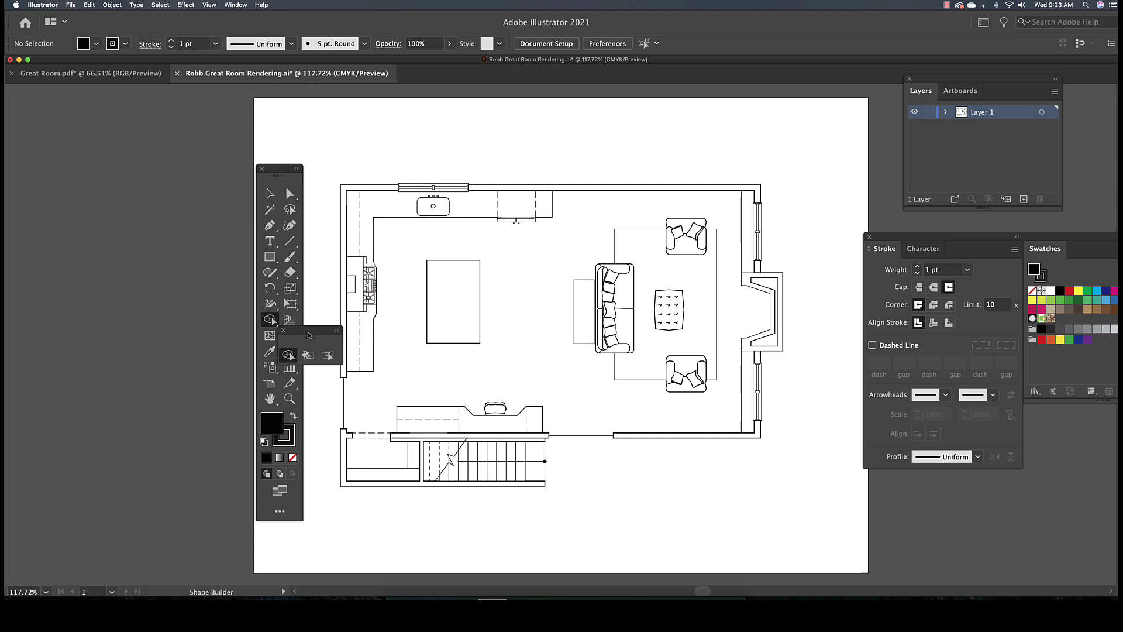
left_click_drag(310, 335, 421, 125)
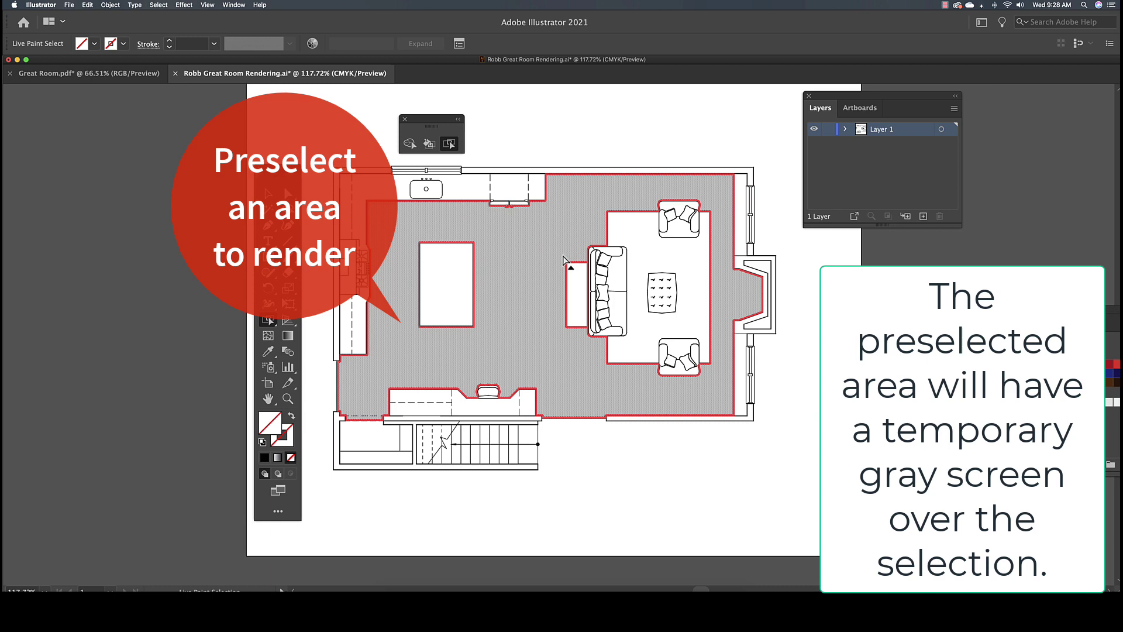
mouse_move(1105, 324)
left_mouse_down()
mouse_move(947, 261)
mouse_move(980, 264)
left_mouse_up()
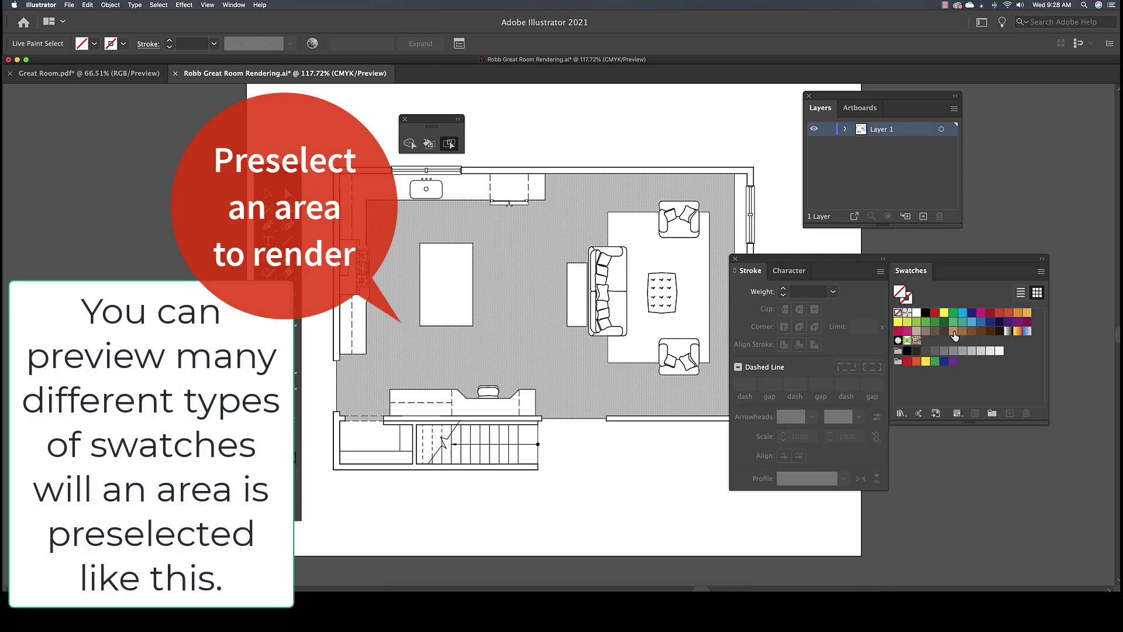
left_click(954, 331)
left_click(789, 213)
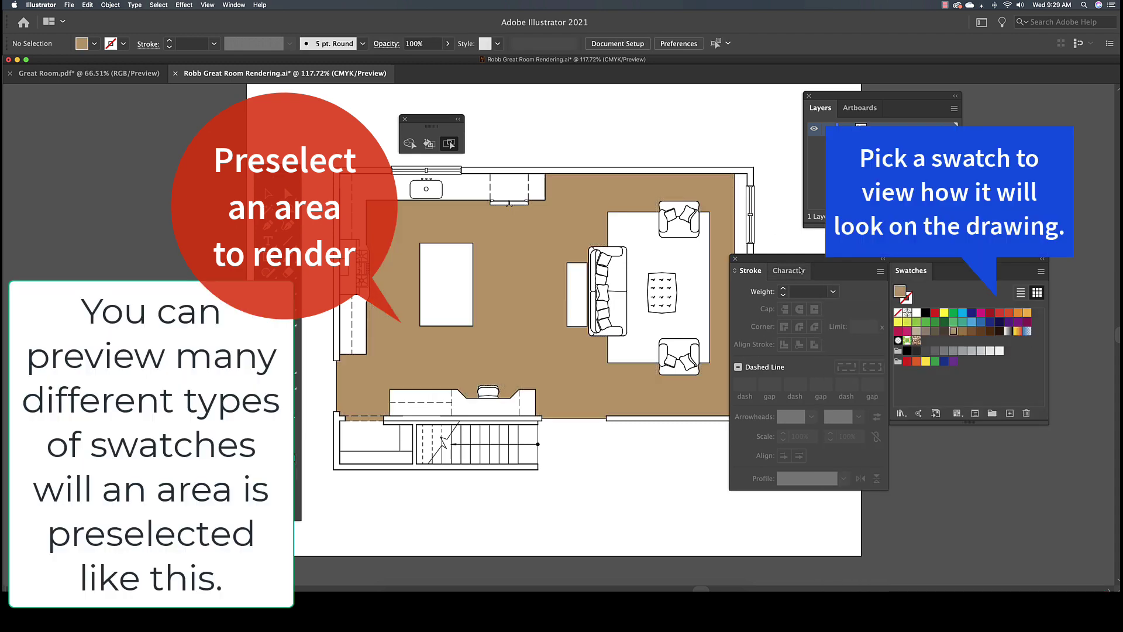
left_click_drag(806, 264, 906, 275)
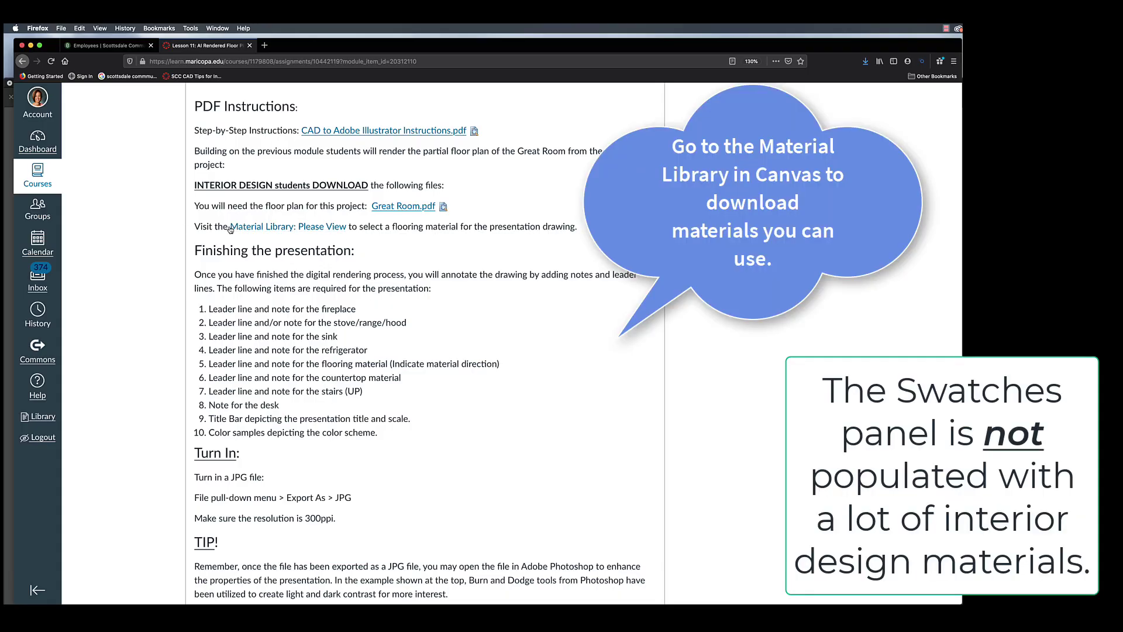
Open the Material Library and preview the second Hickory Planks.jpg image
left_click(272, 228)
scroll(352, 267, "down", 5)
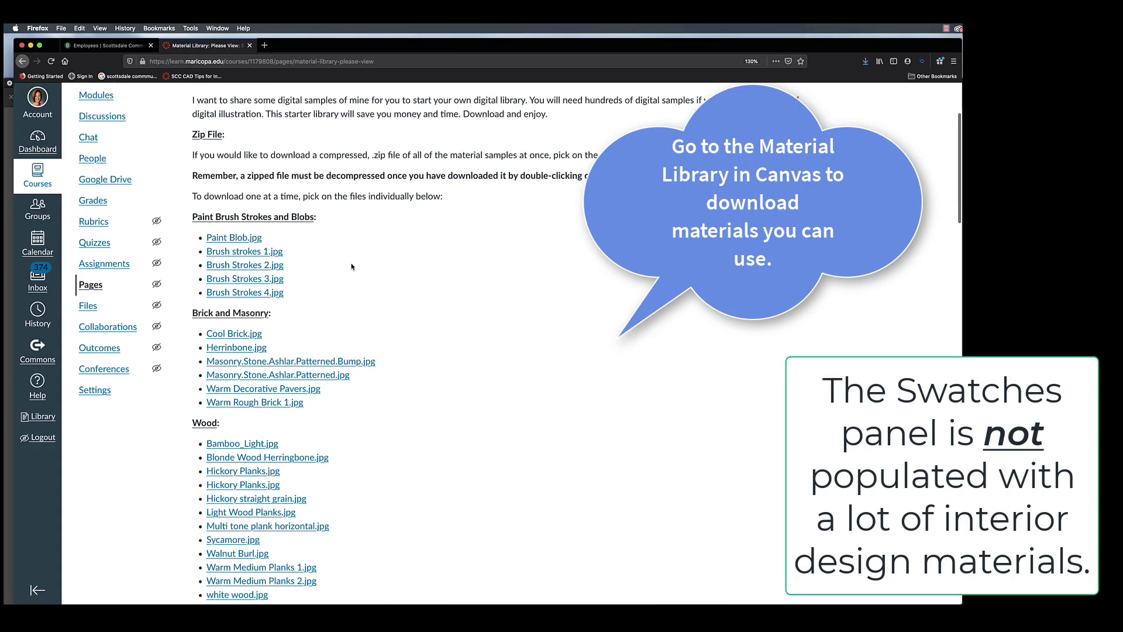
scroll(352, 267, "down", 3)
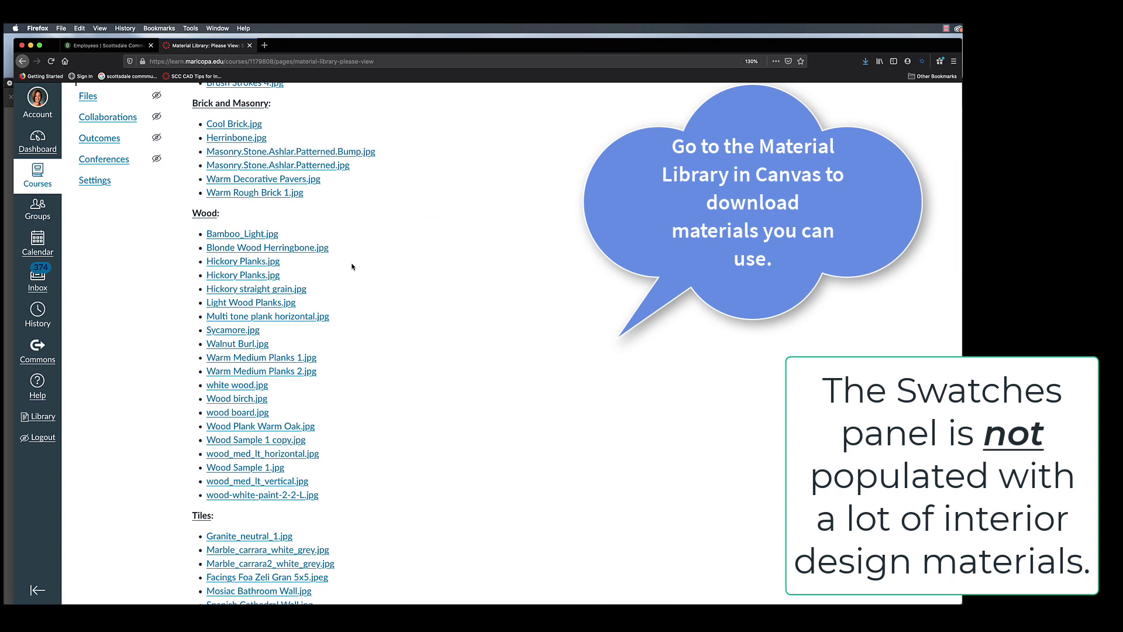
scroll(352, 267, "down", 1)
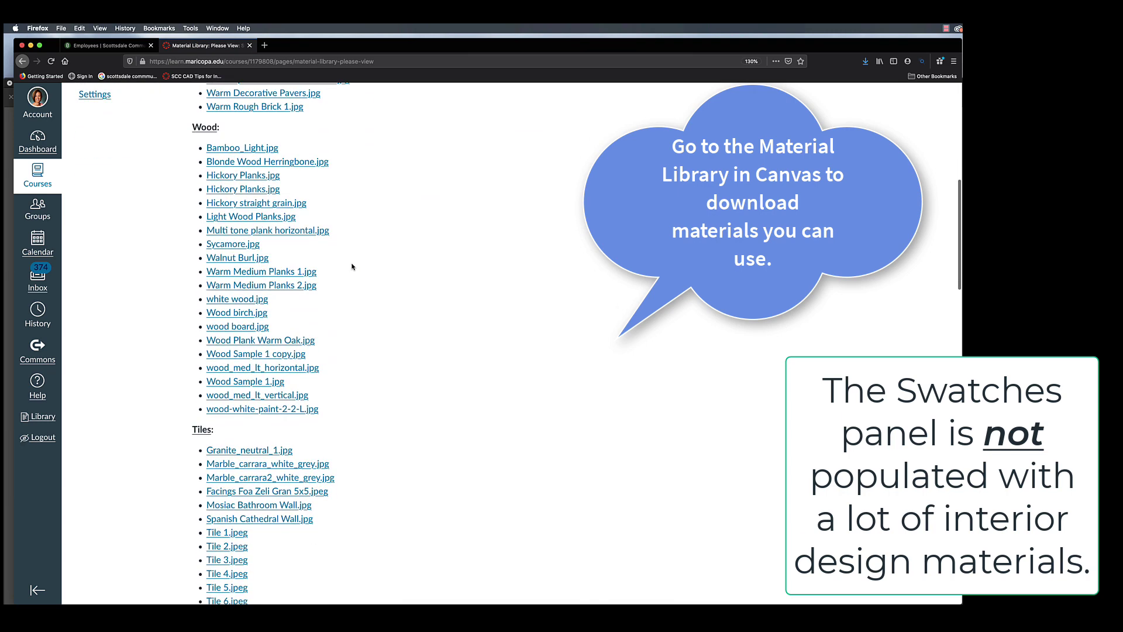
left_click(237, 191)
left_click(472, 166)
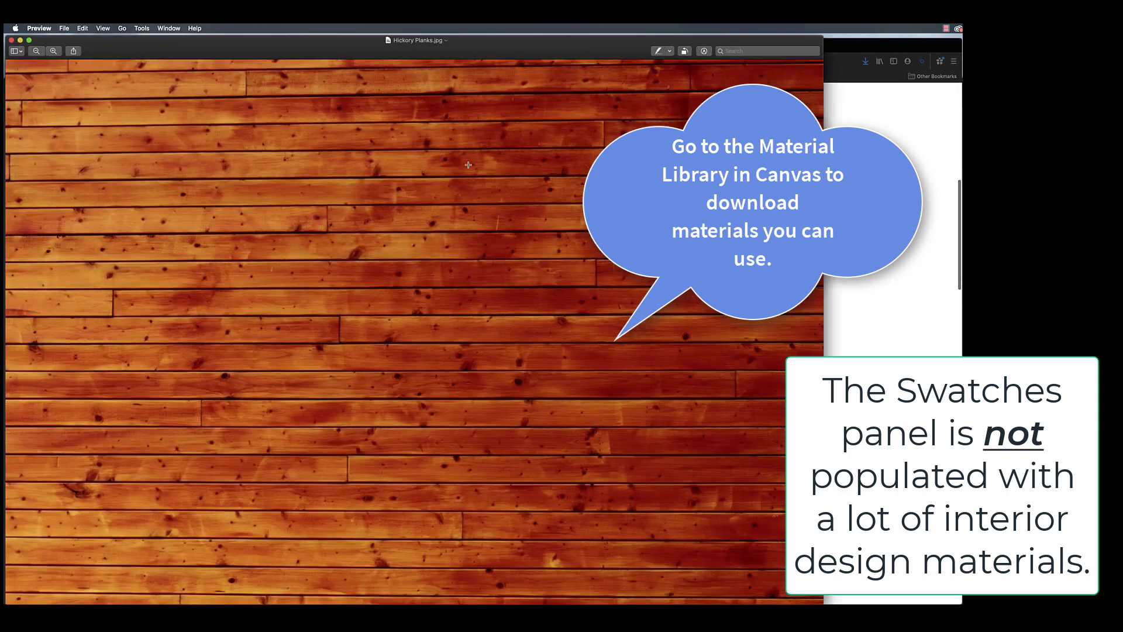
left_click(11, 40)
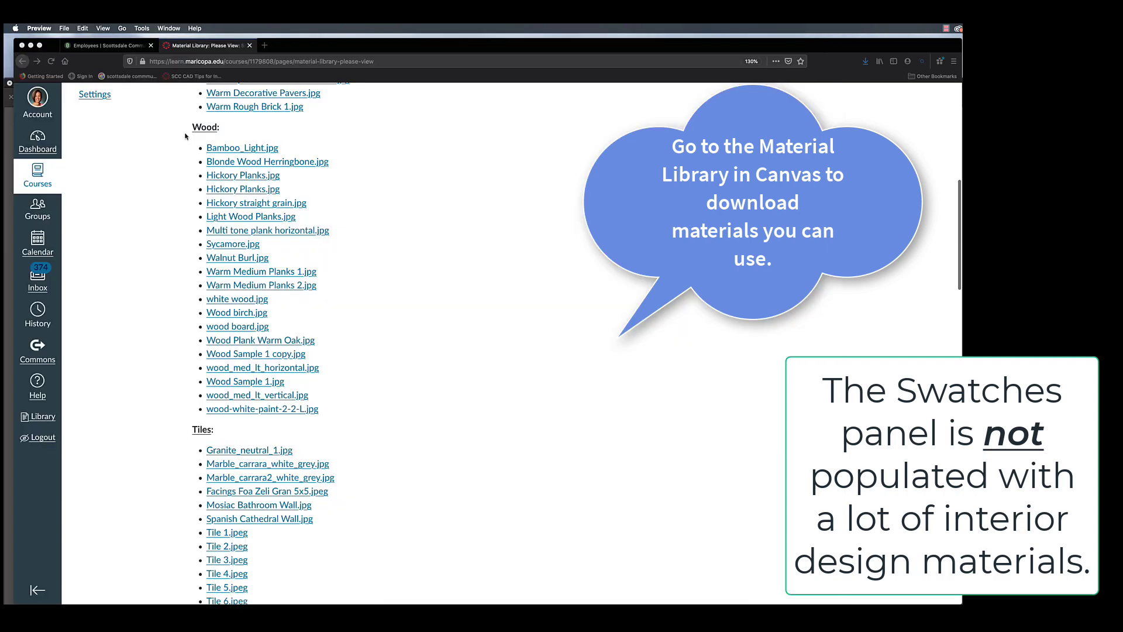
Preview Light Wood Planks.jpg, then save it to the Desktop
left_click(240, 216)
left_click(471, 165)
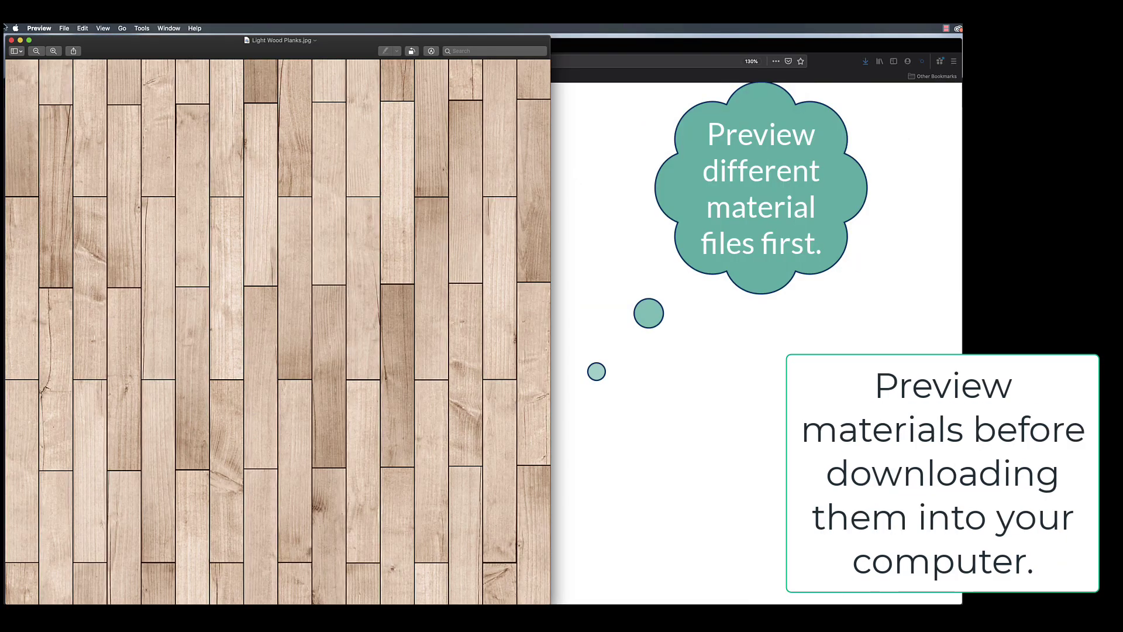
left_click(11, 40)
left_click(243, 219)
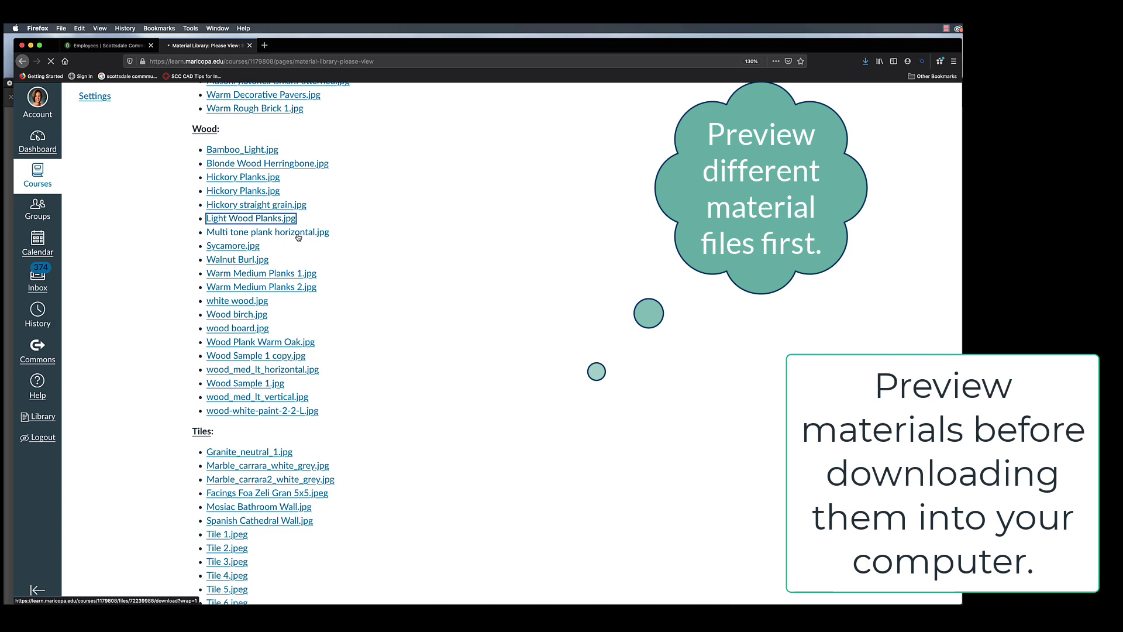
left_click(474, 165)
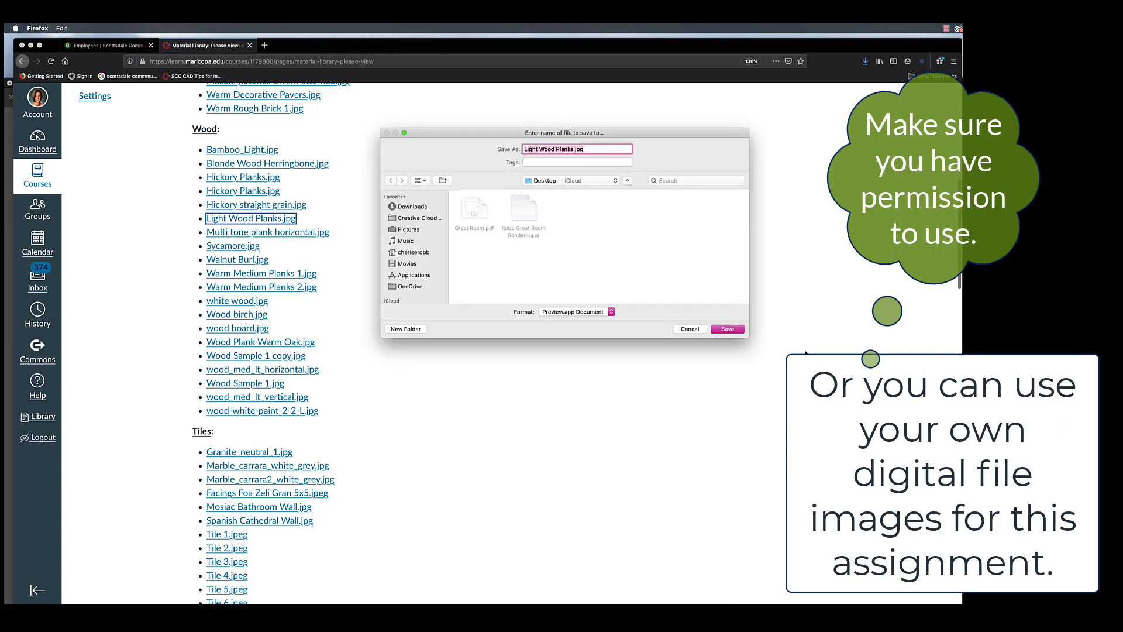
left_click(731, 327)
Preview Multi tone plank horizontal.jpg from the library
left_click(244, 234)
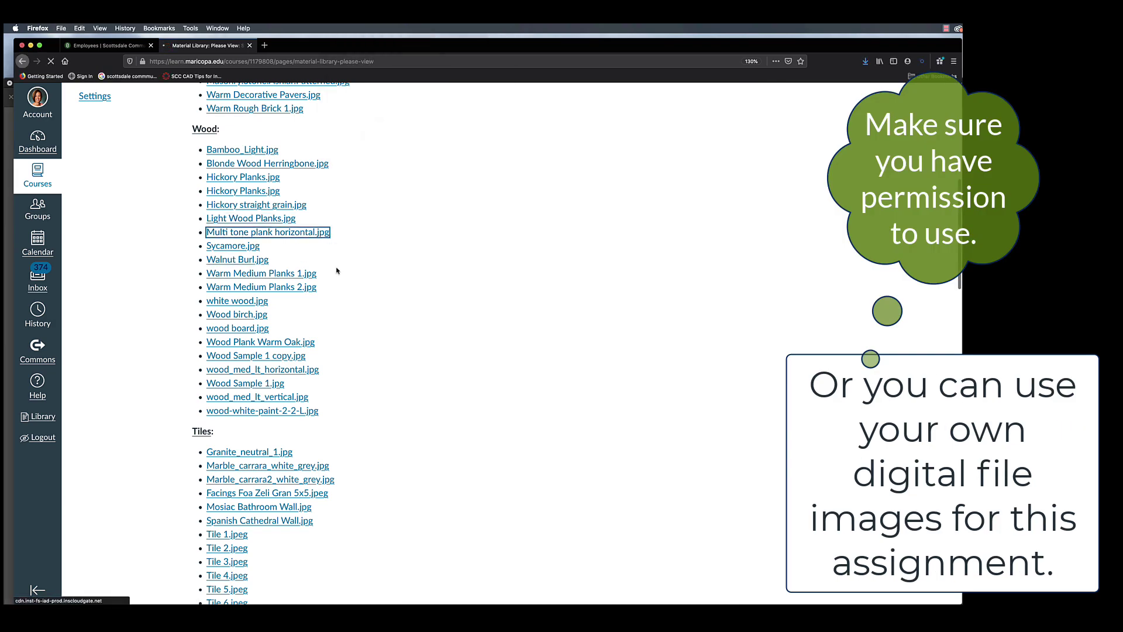
left_click(465, 167)
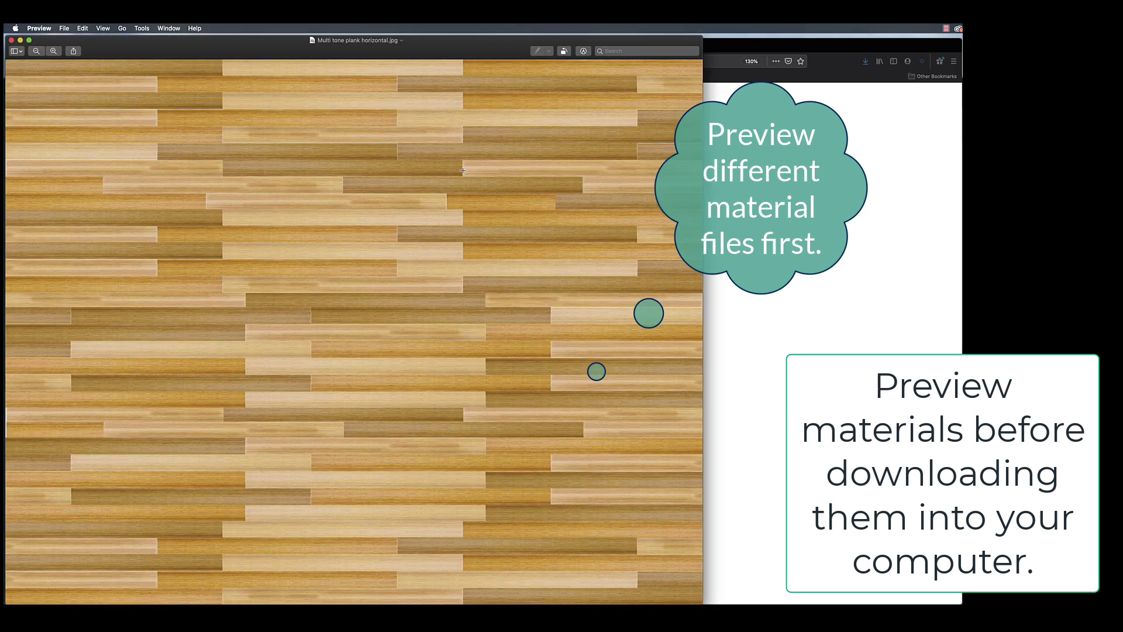
left_click(11, 40)
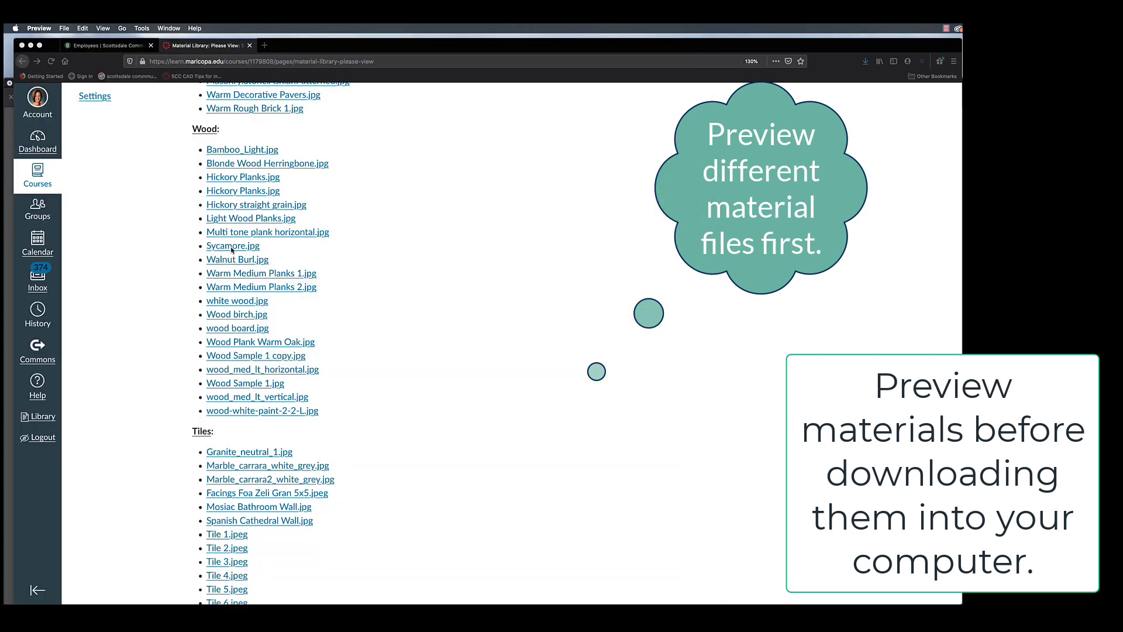
Preview Warm Medium Planks 1.jpg, then save it to the Desktop
left_click(235, 275)
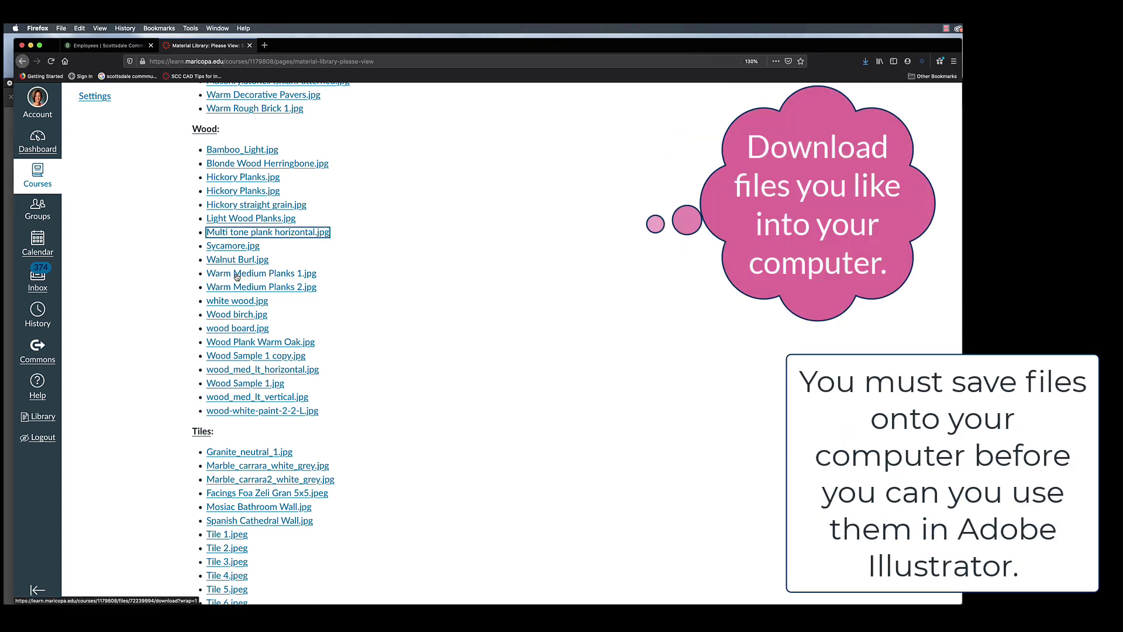
left_click(235, 275)
left_click(470, 165)
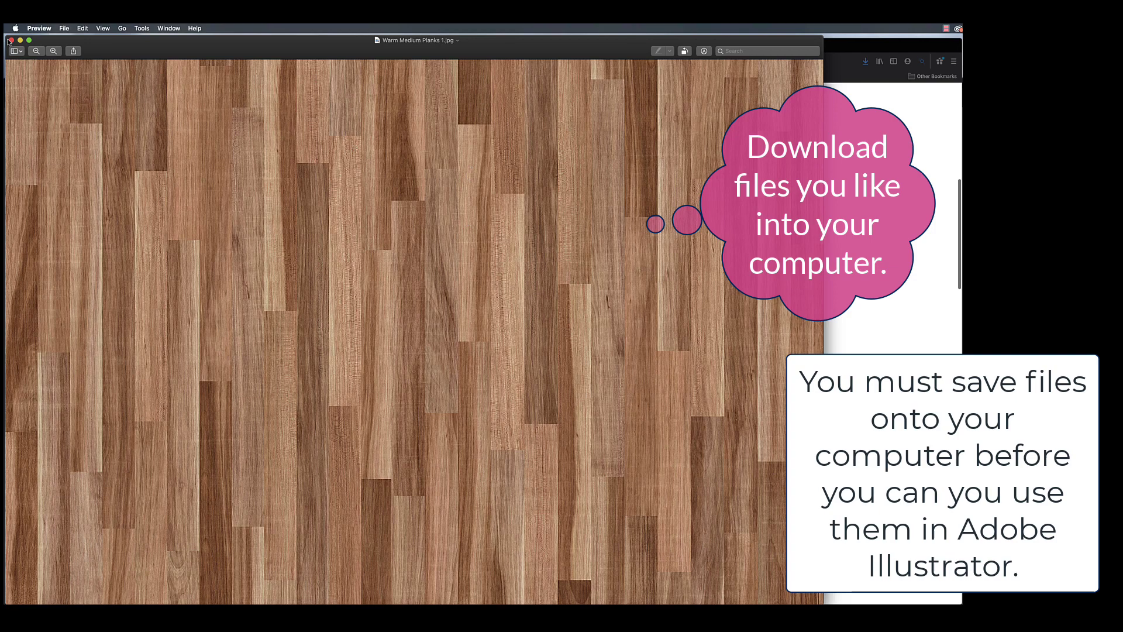
left_click(12, 40)
left_click(258, 274)
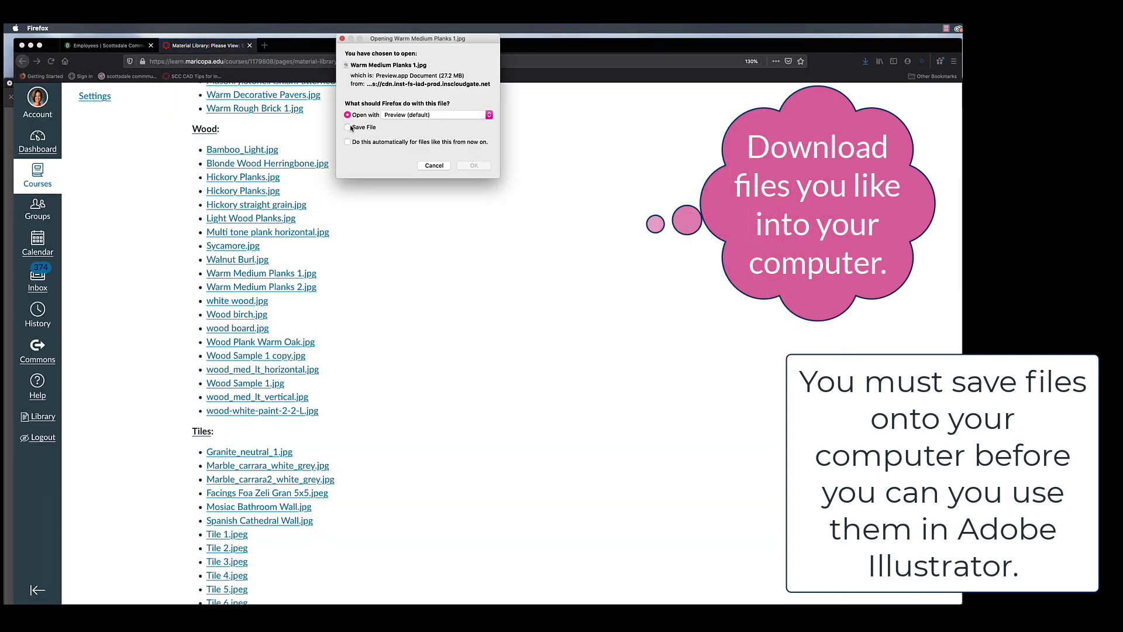
left_click(349, 128)
left_click(473, 165)
left_click(730, 331)
Preview Granite_neutral_1.jpg from the tiles list
scroll(660, 343, "down", 5)
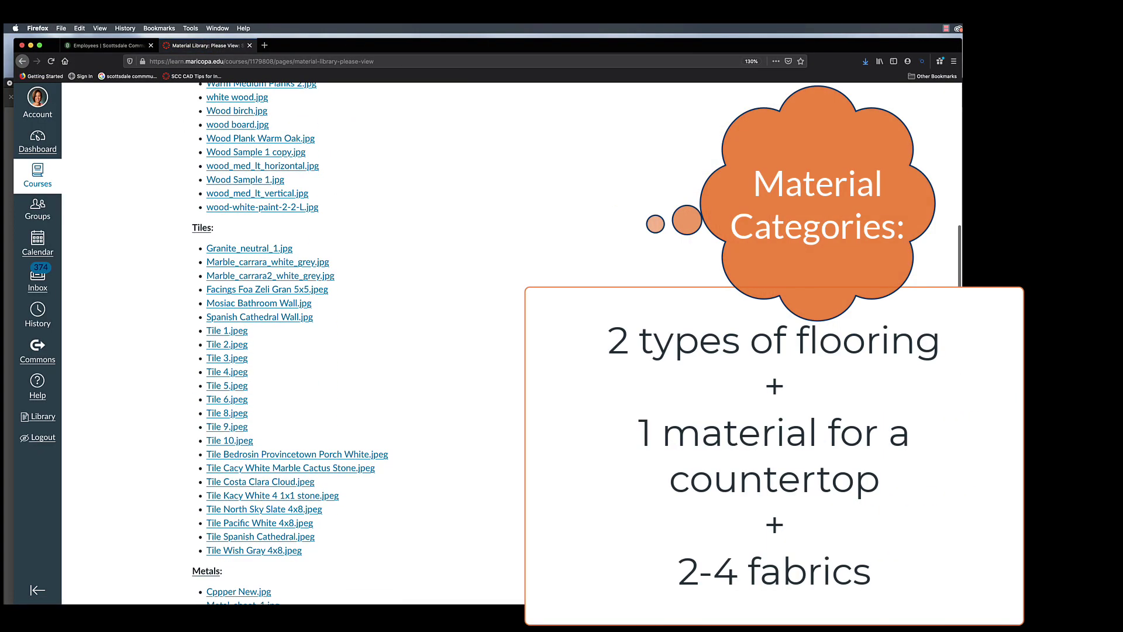
left_click(250, 249)
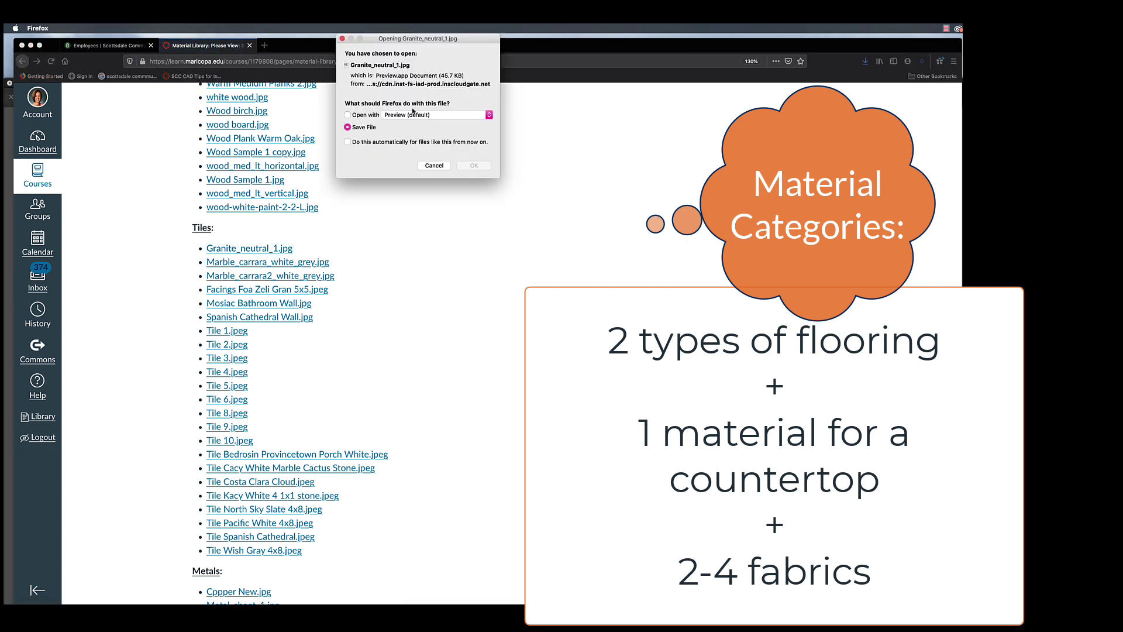
left_click(347, 114)
left_click(473, 166)
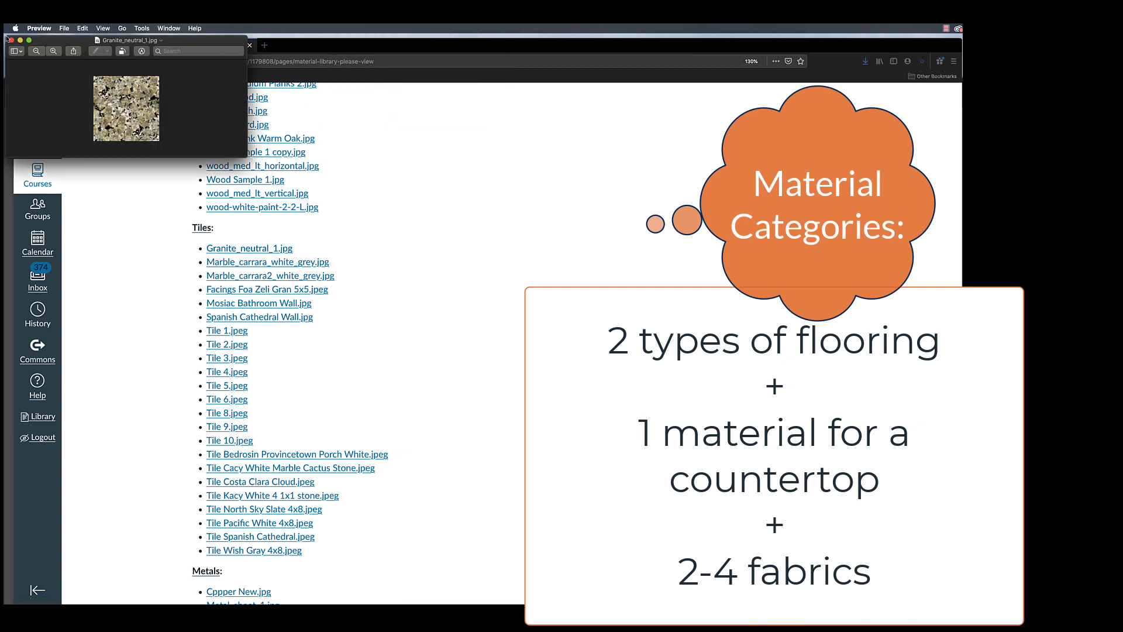
left_click(10, 40)
Preview Marble_carrara_white_grey.jpg, then save it to the Desktop
left_click(269, 262)
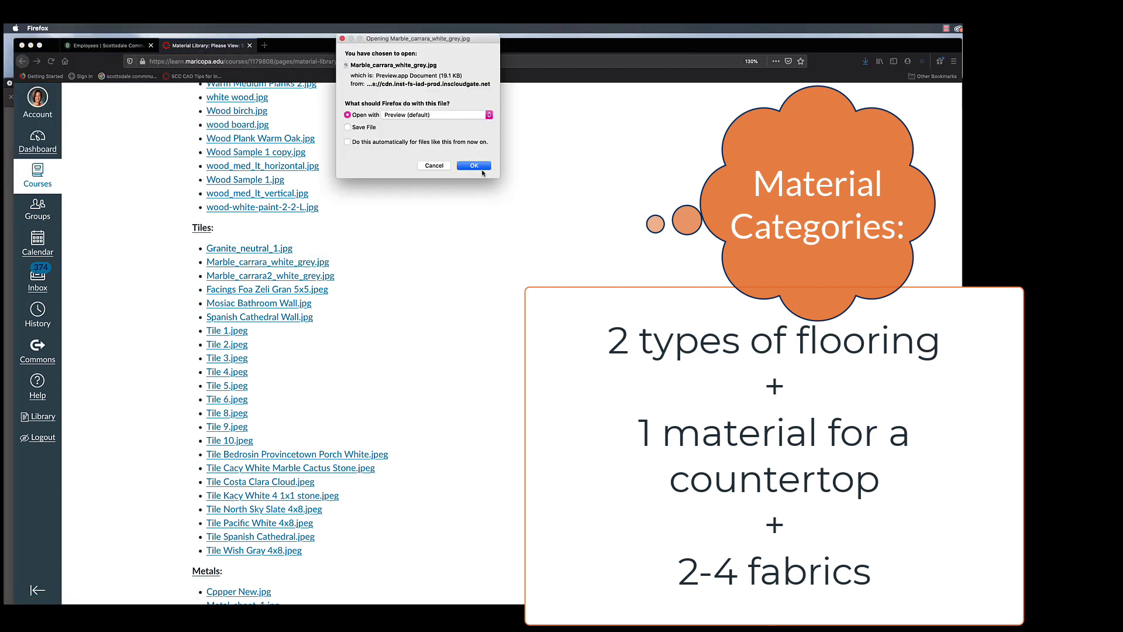
left_click(482, 171)
key("super+w")
left_click(287, 263)
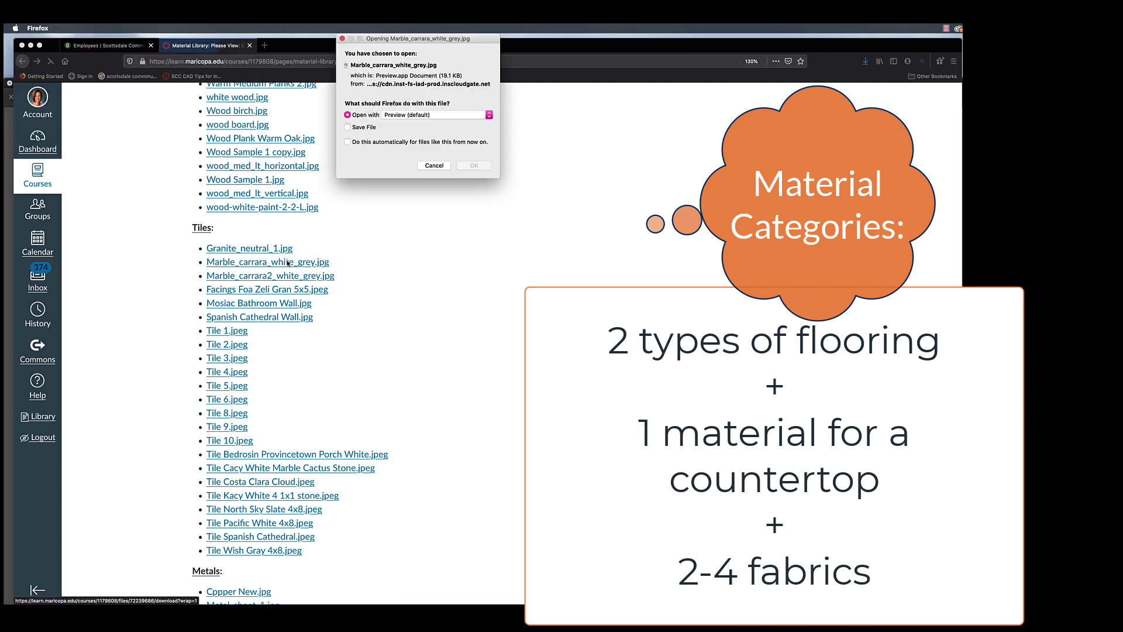
left_click(348, 127)
left_click(474, 165)
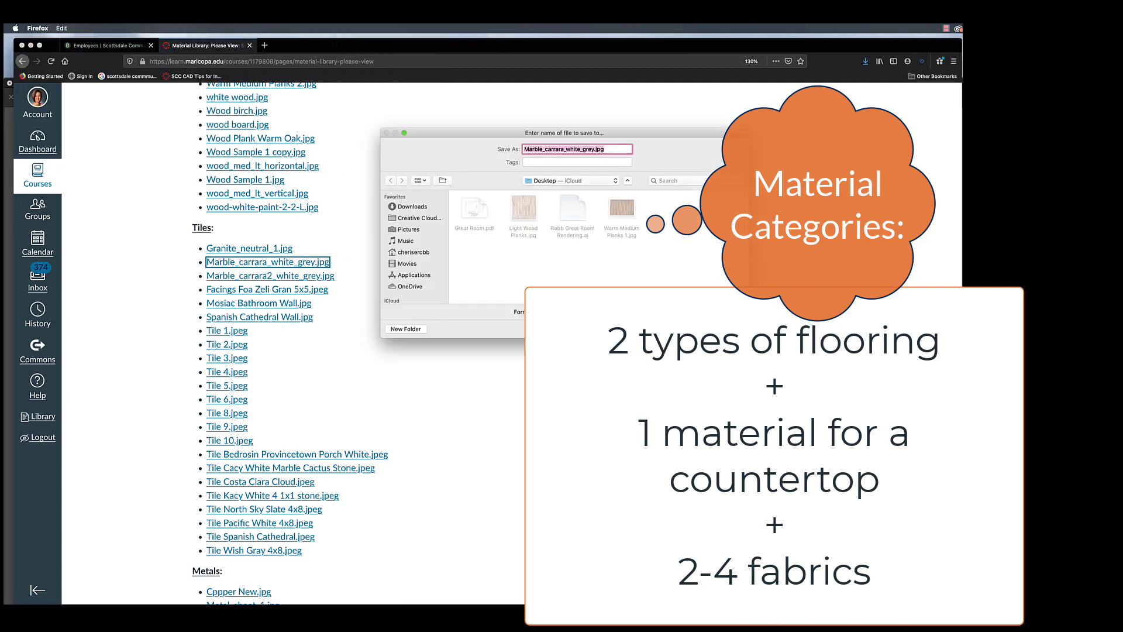
key("Return")
Preview Blue floral.jpg and Fun Green Fabrics.jpg from the fabrics list
scroll(351, 351, "down", 10)
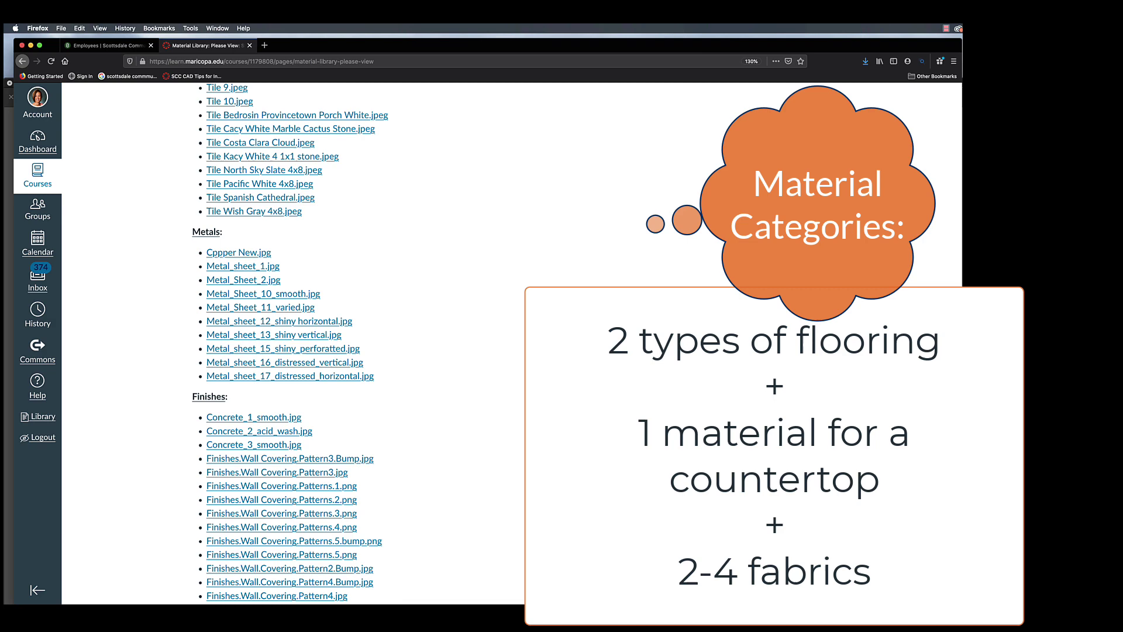
scroll(295, 344, "down", 5)
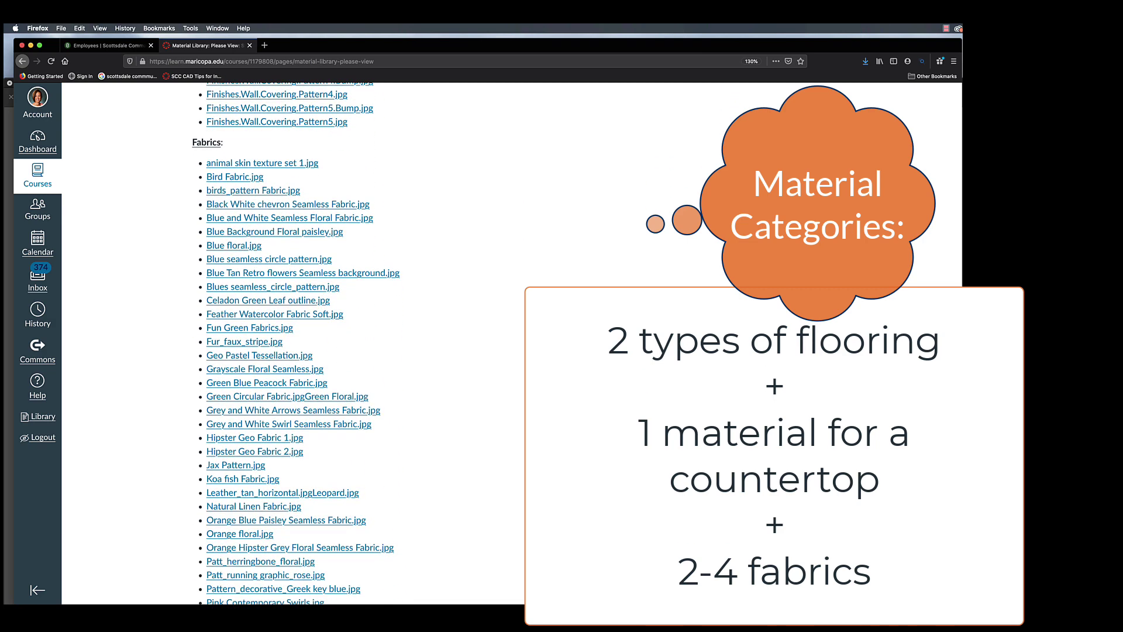
scroll(171, 241, "down", 1)
left_click(226, 215)
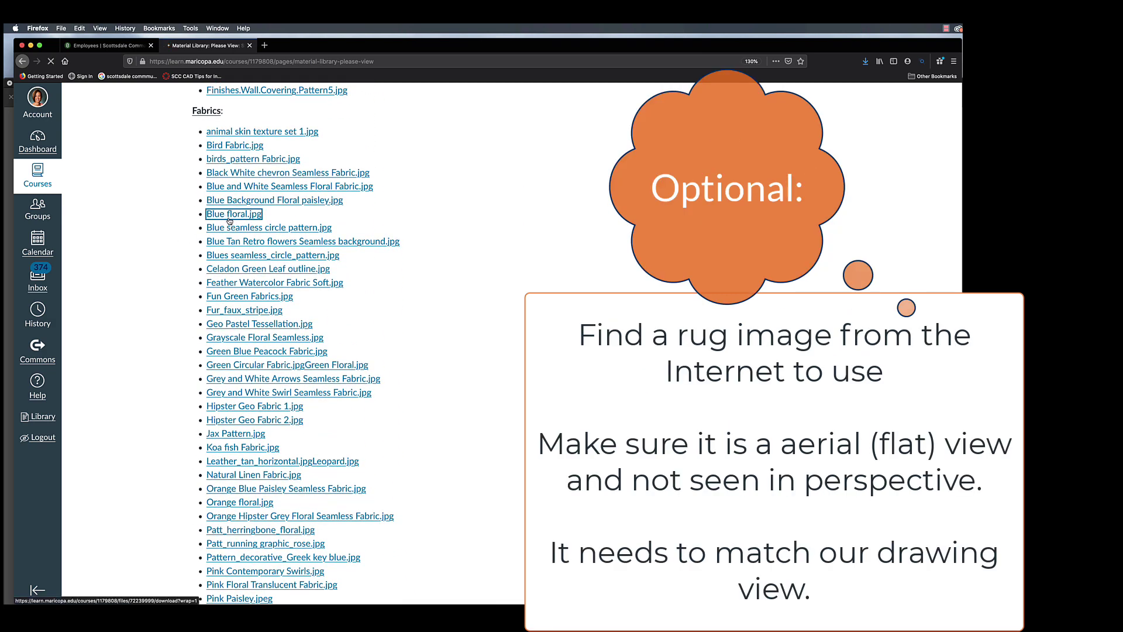
left_click(348, 114)
left_click(474, 166)
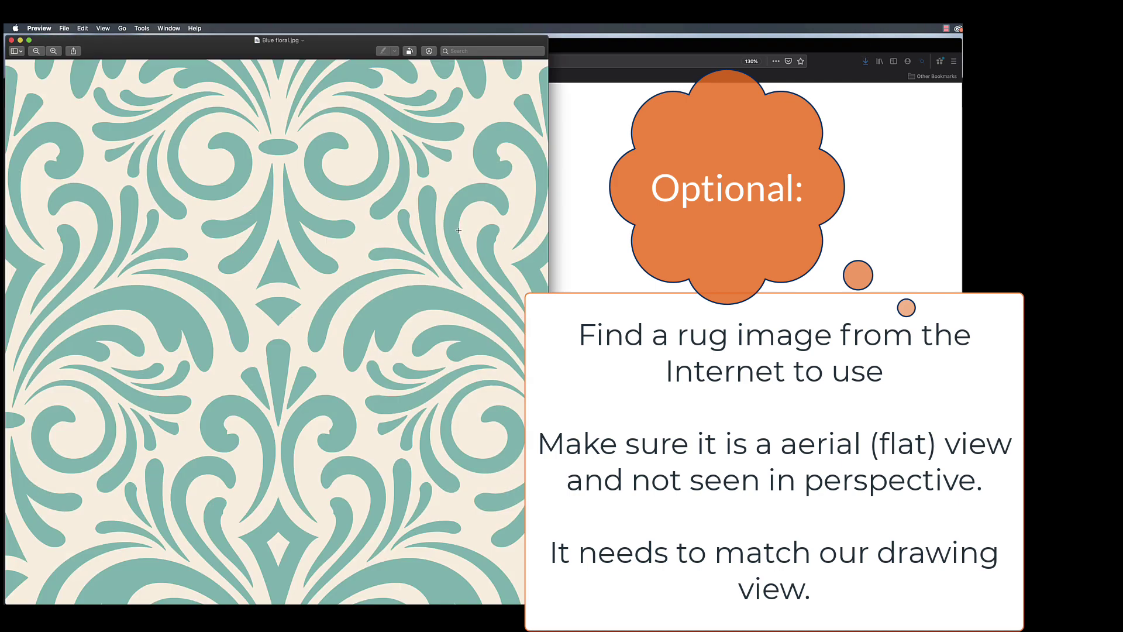
left_click(11, 41)
left_click(250, 296)
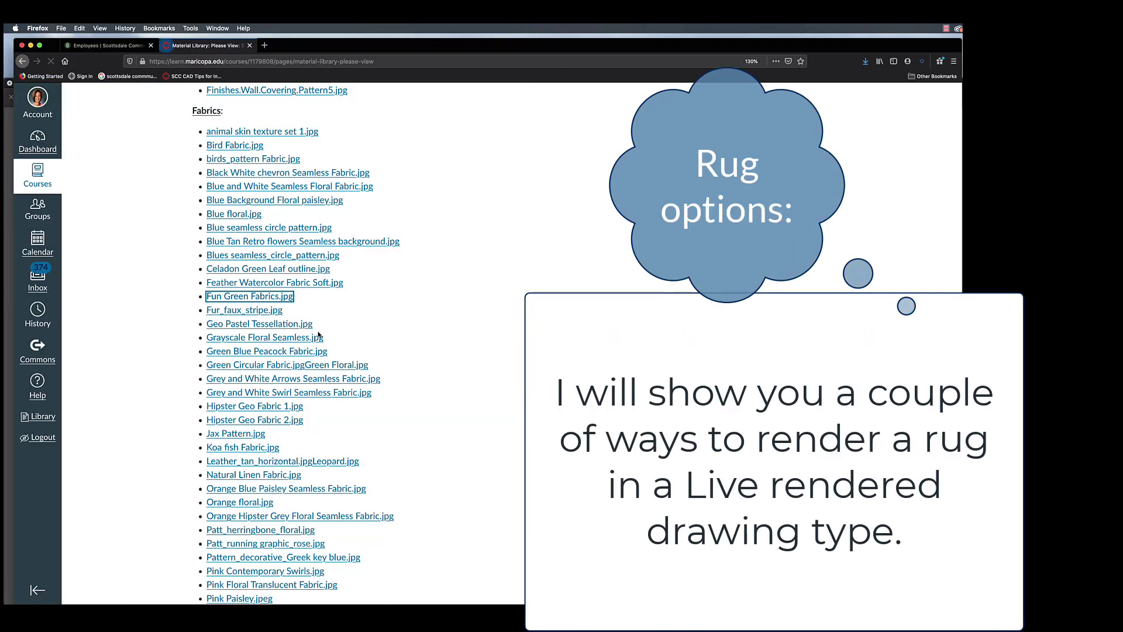
left_click(474, 166)
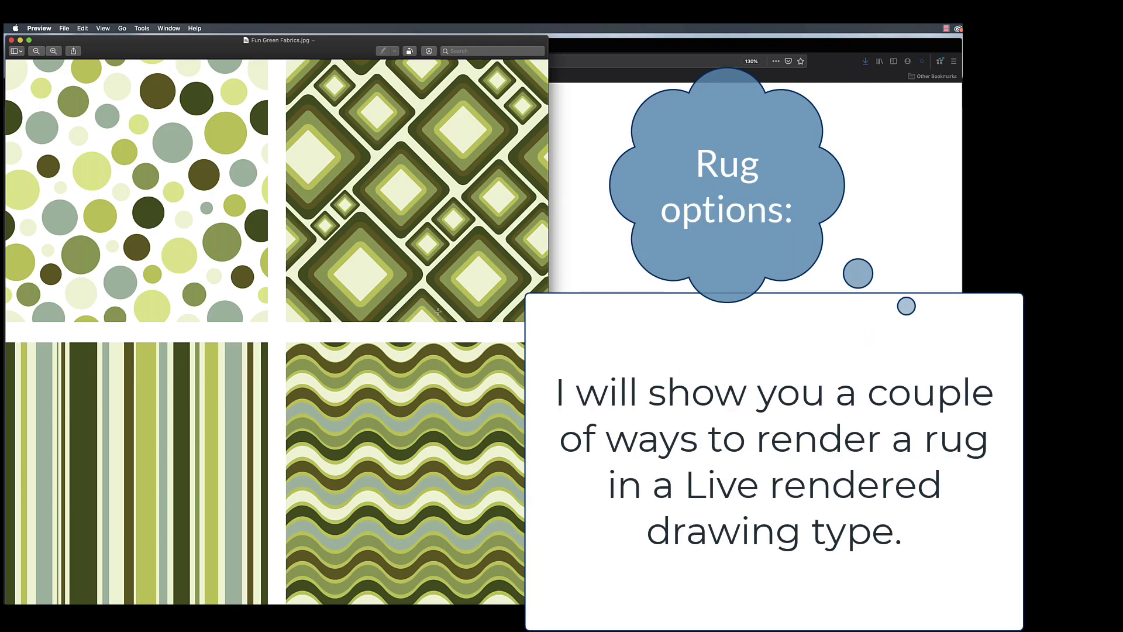
left_click(11, 40)
Preview Green Blue Peacock Fabric.jpg, then save it to the Desktop
scroll(268, 293, "down", 2)
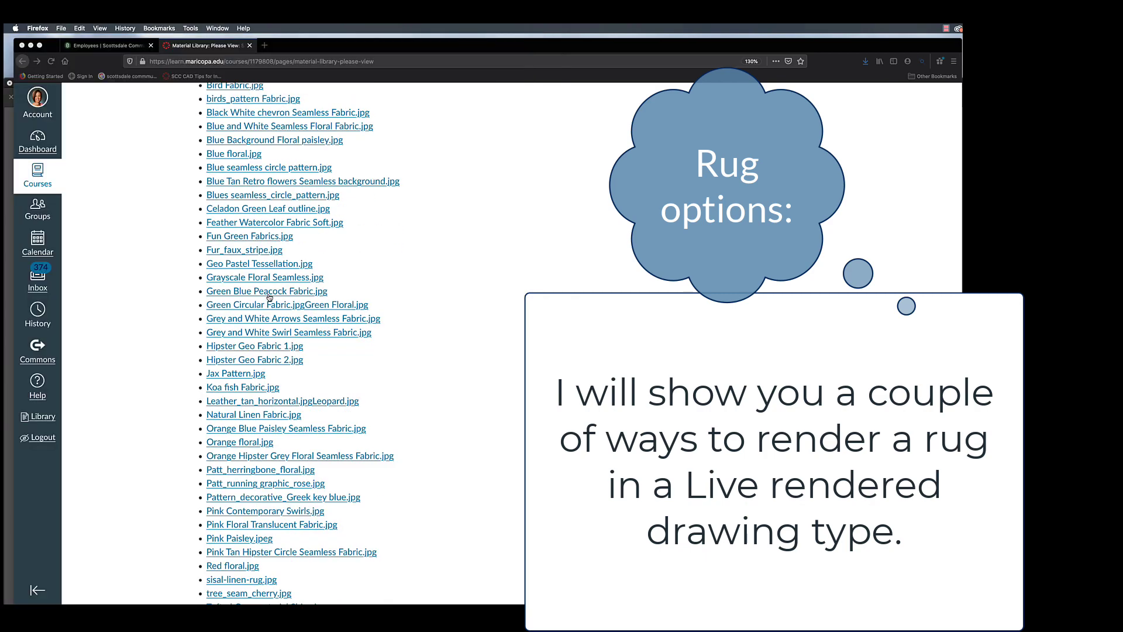
left_click(269, 292)
left_click(474, 168)
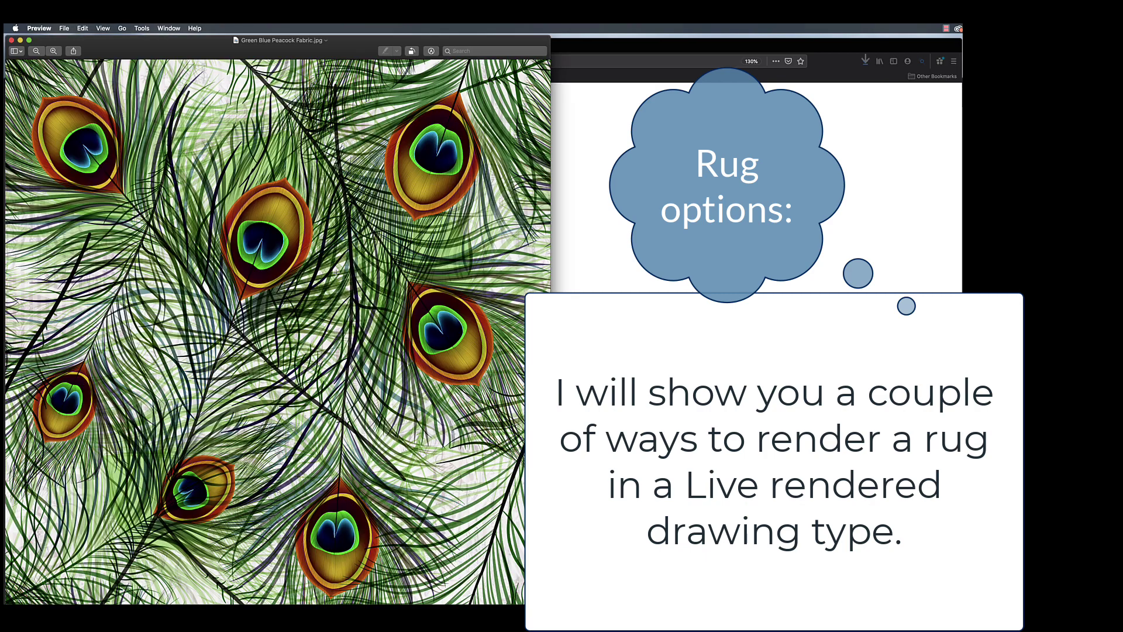
key("super+w")
left_click(236, 295)
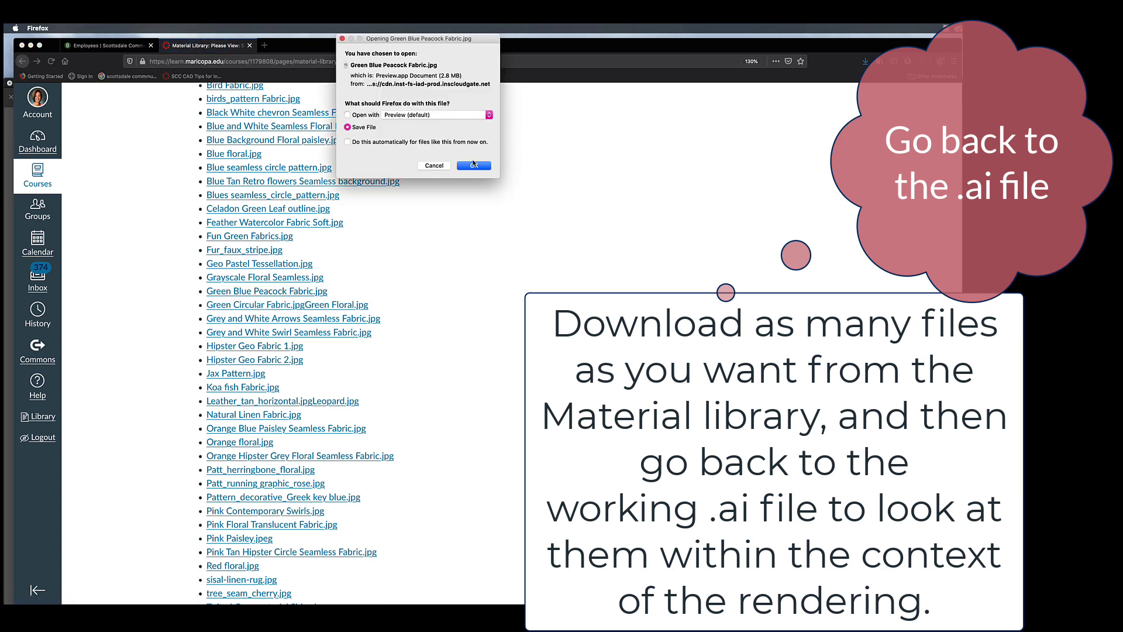
left_click(474, 165)
key("Return")
scroll(322, 345, "down", 5)
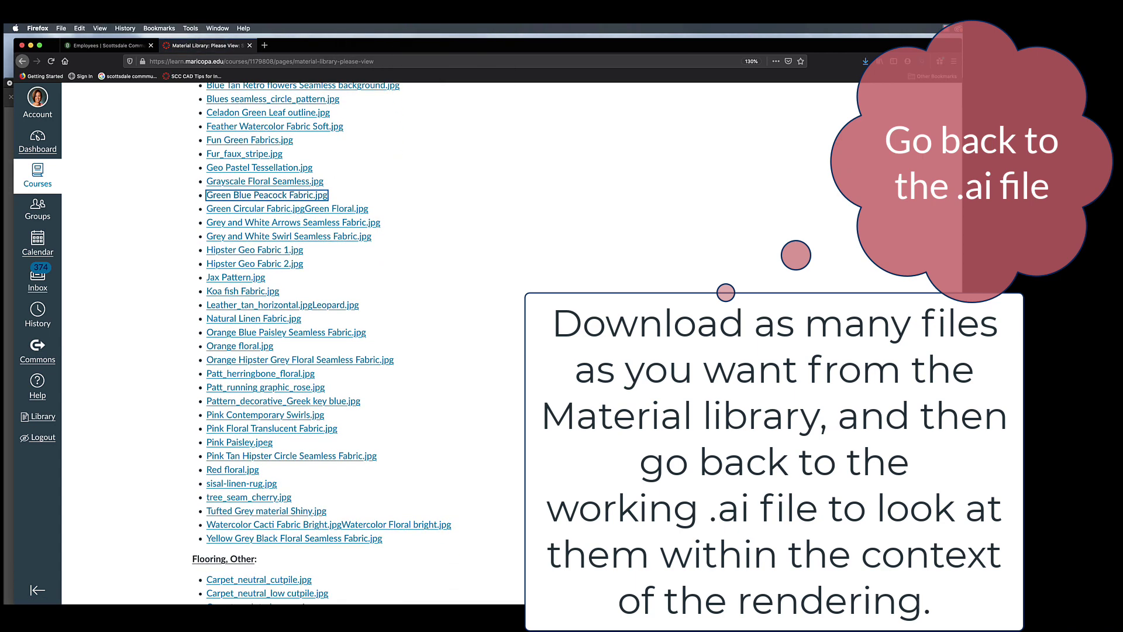
scroll(322, 345, "up", 2)
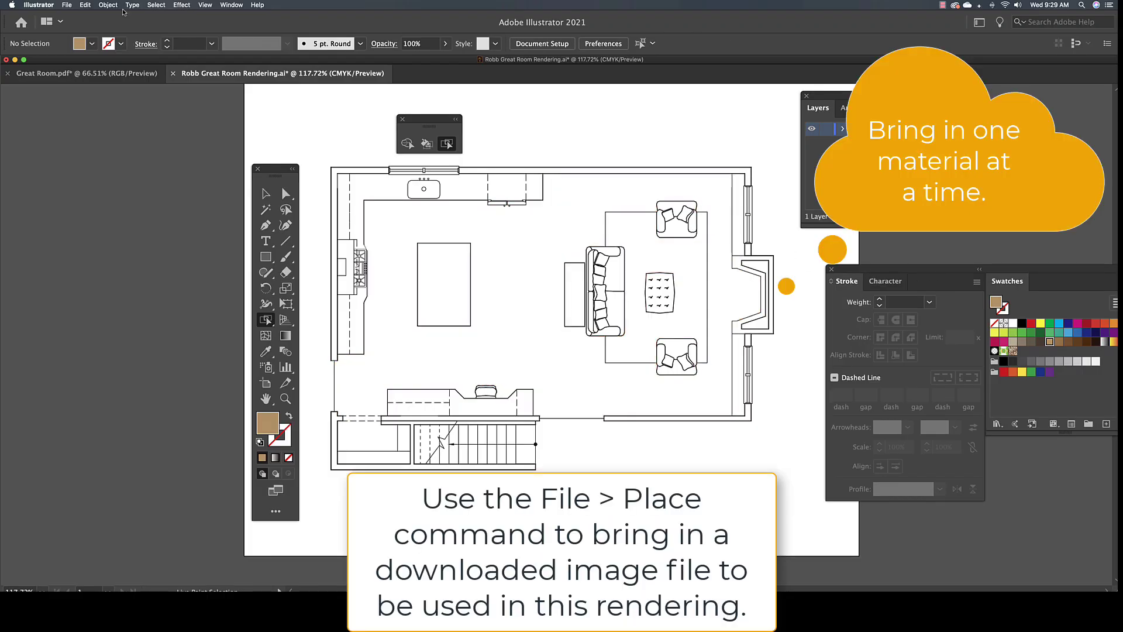
Use File > Place to load Light Wood Planks.jpg from the Desktop
left_click(68, 5)
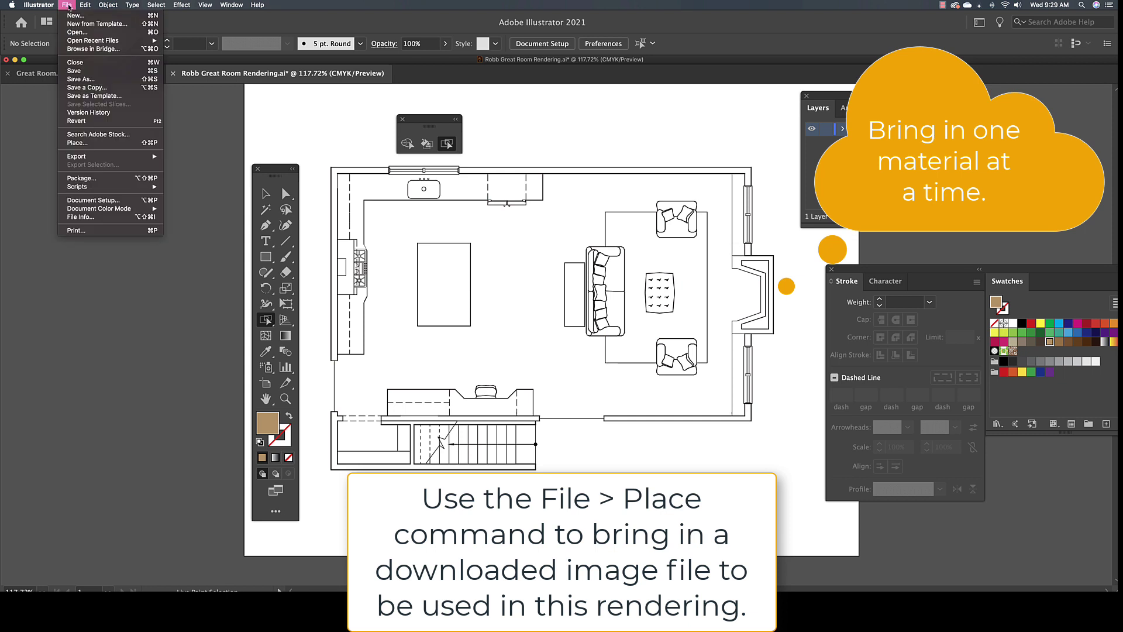
left_click(82, 143)
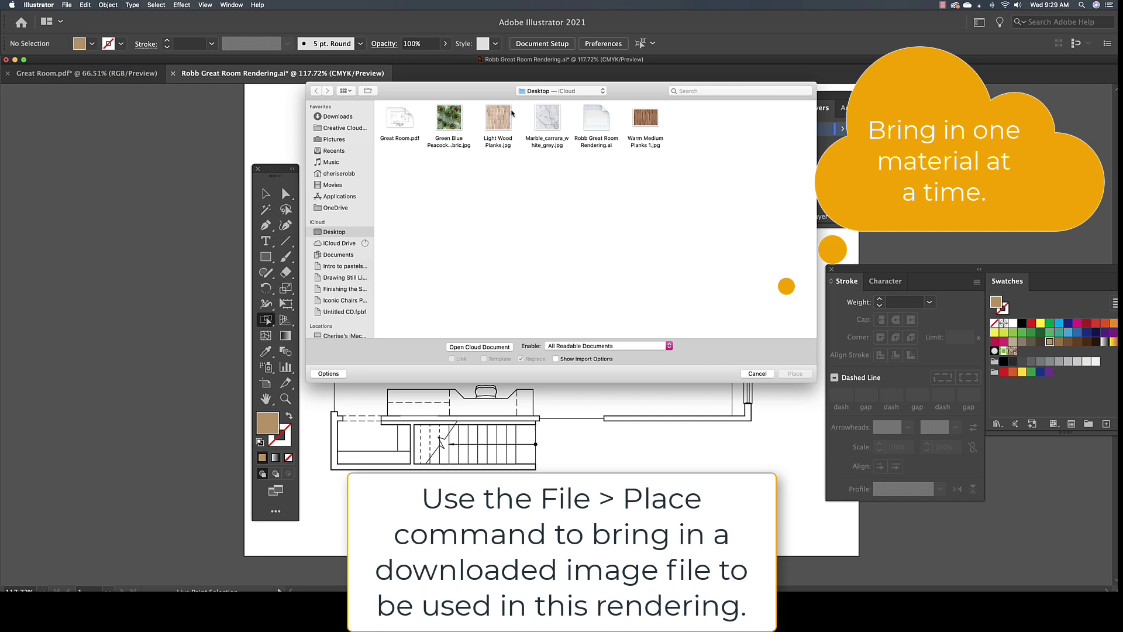
left_click(492, 124)
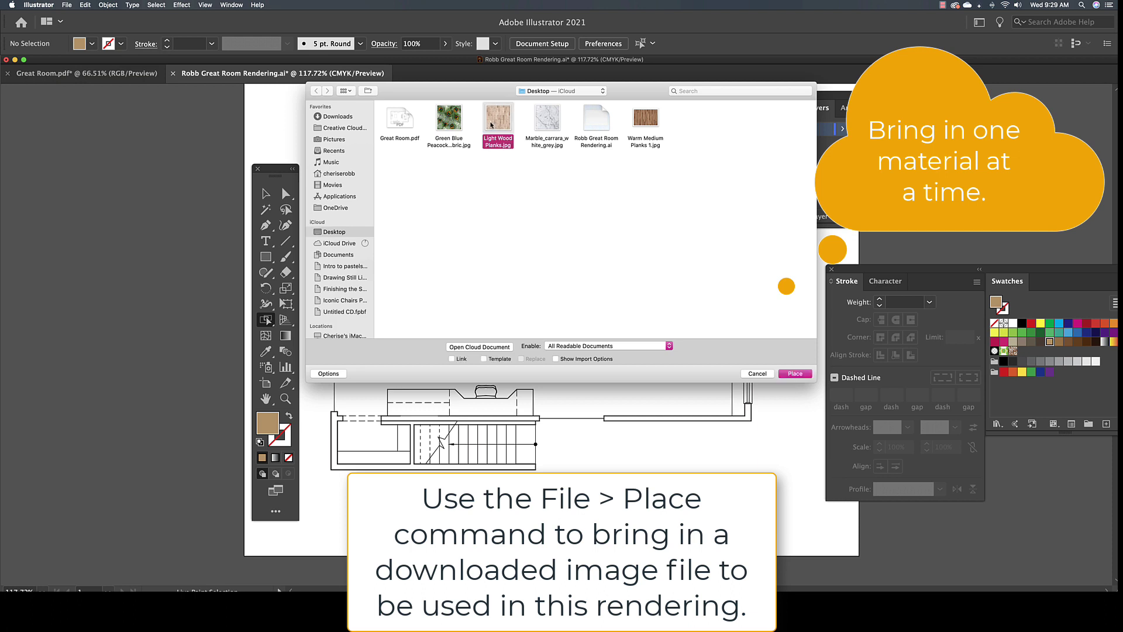
left_click(796, 373)
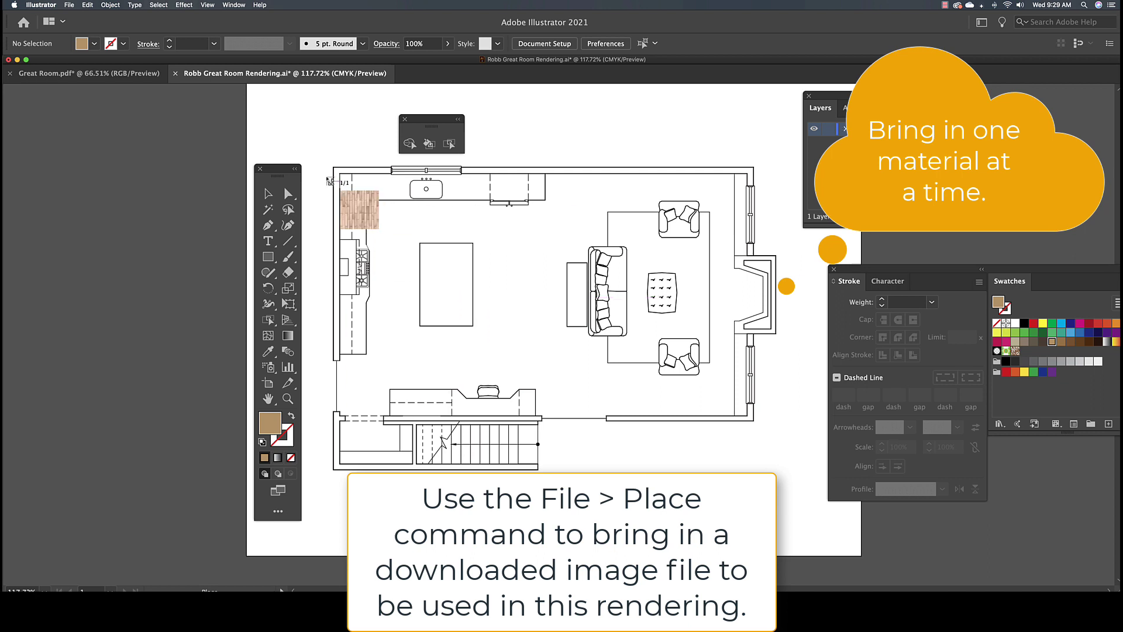
Place the wood planks image over the Great Room floor and rotate it 90°
left_click_drag(358, 191, 682, 449)
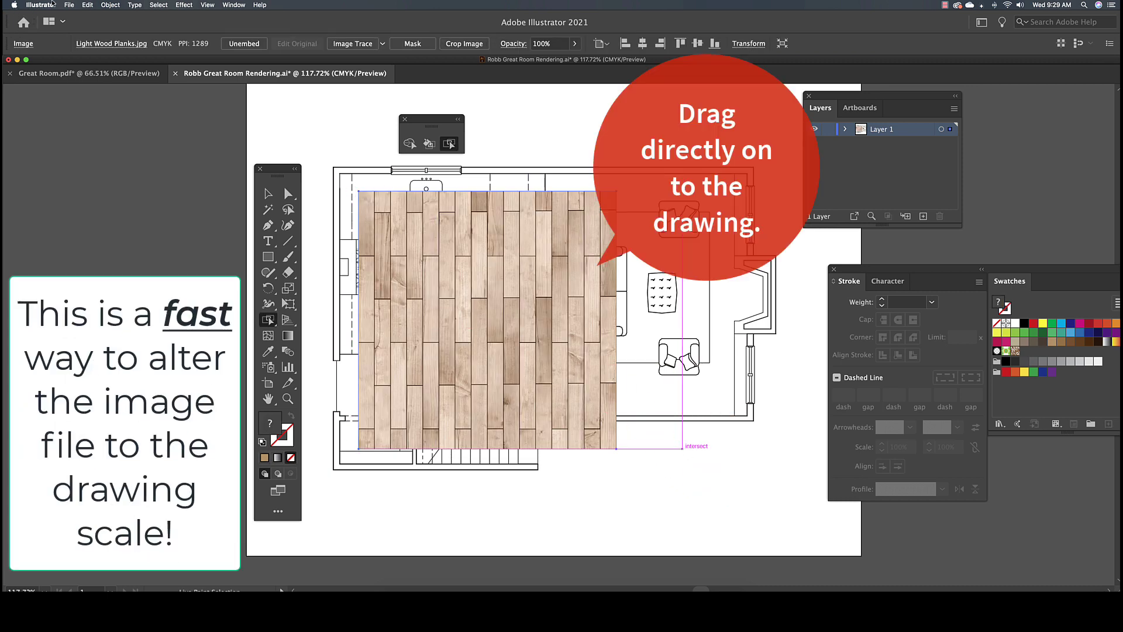
left_click(108, 7)
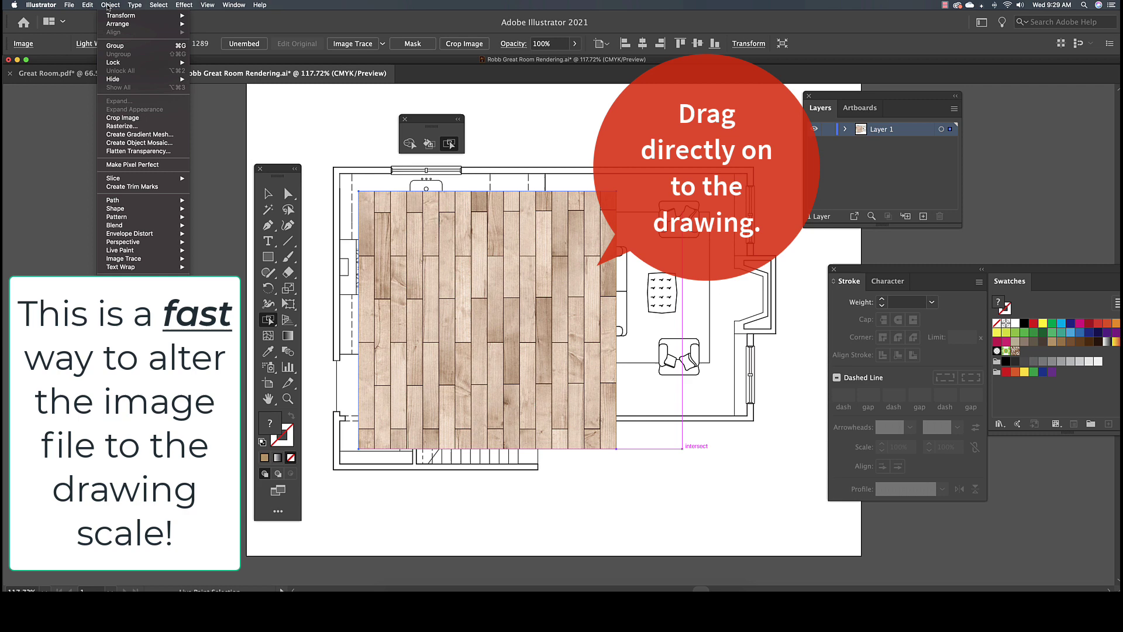
mouse_move(128, 17)
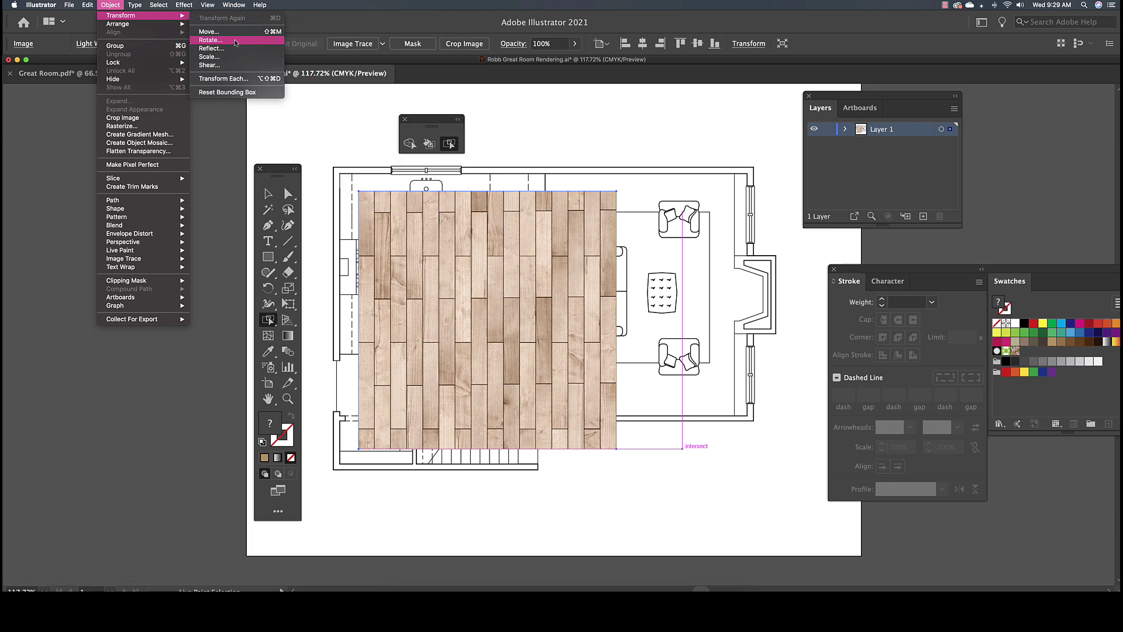
left_click(235, 41)
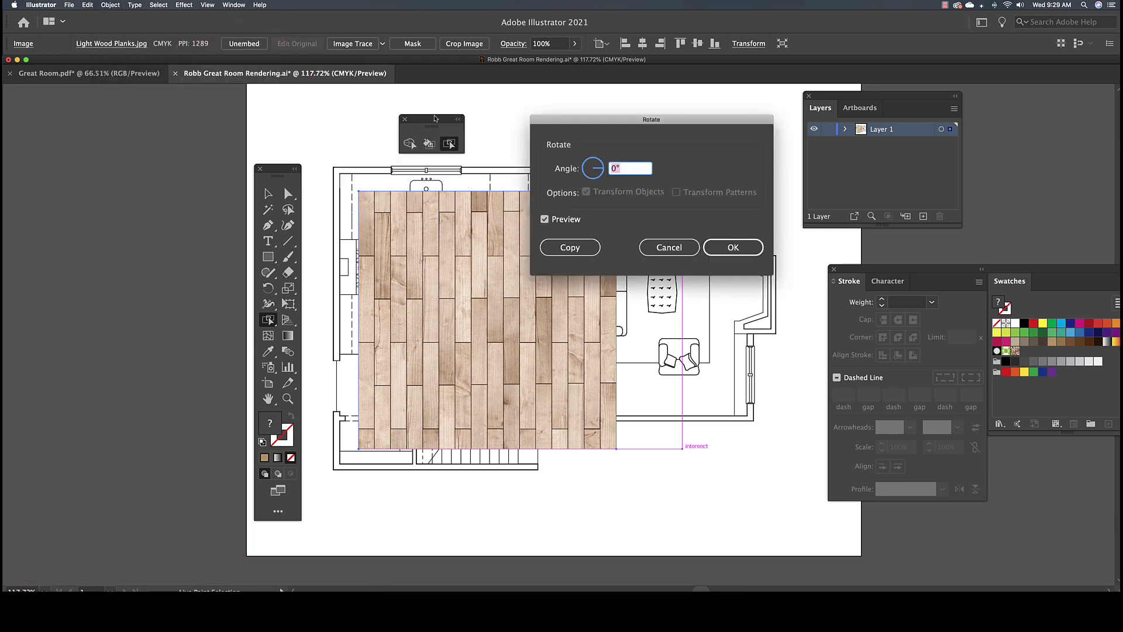
type("90")
key("Return")
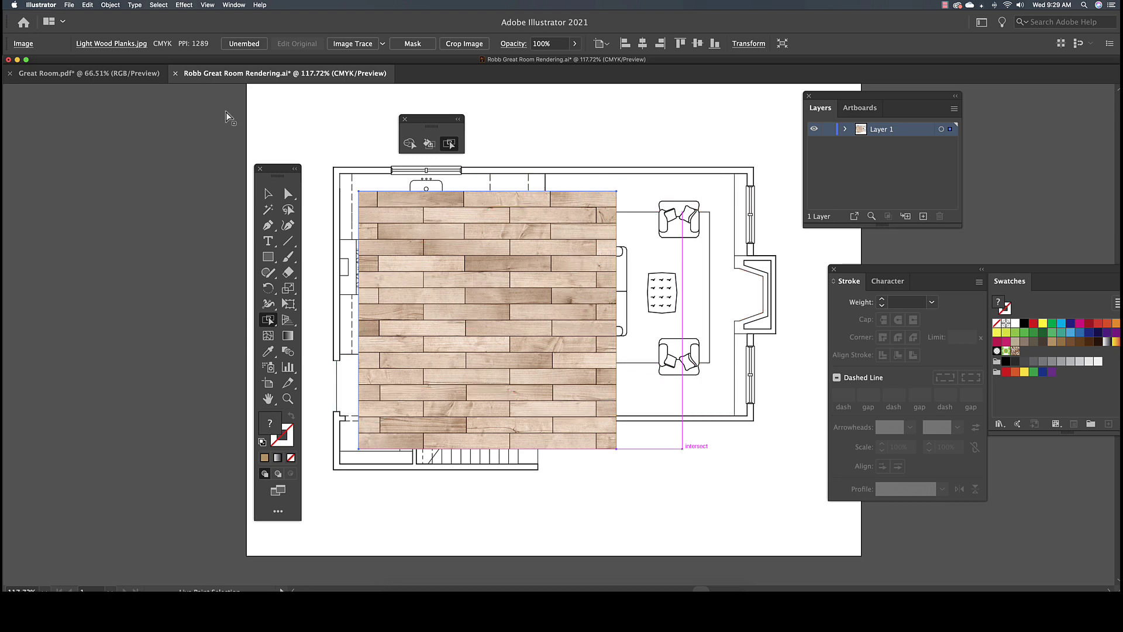
Shrink the wood image to a wide strip and float the Swatches panel separately
left_click(267, 193)
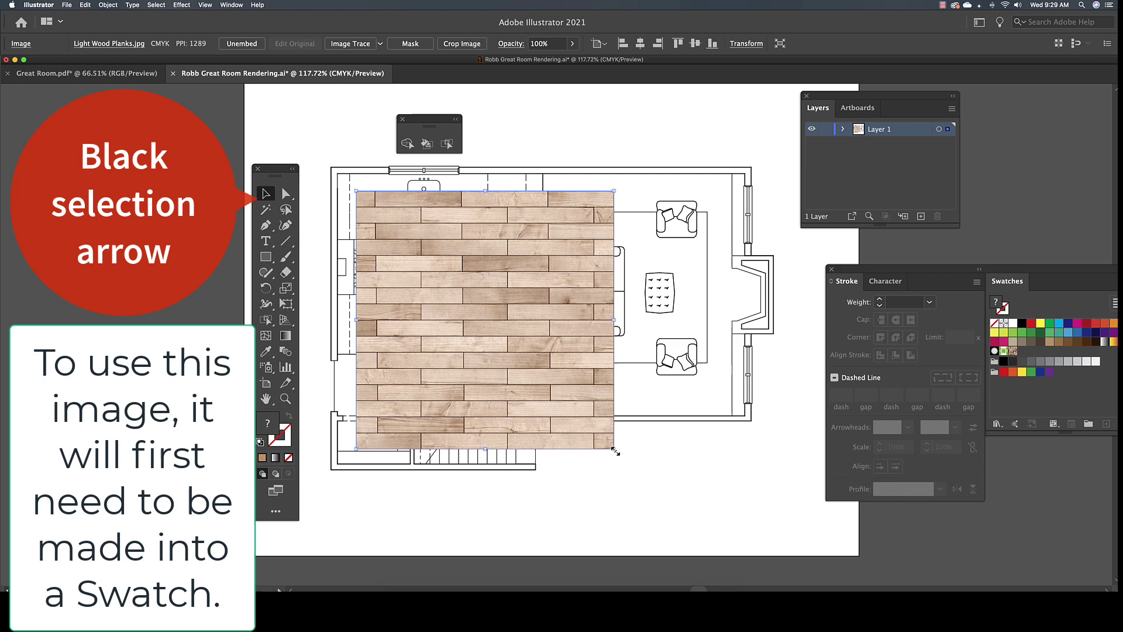
left_click_drag(617, 451, 590, 335)
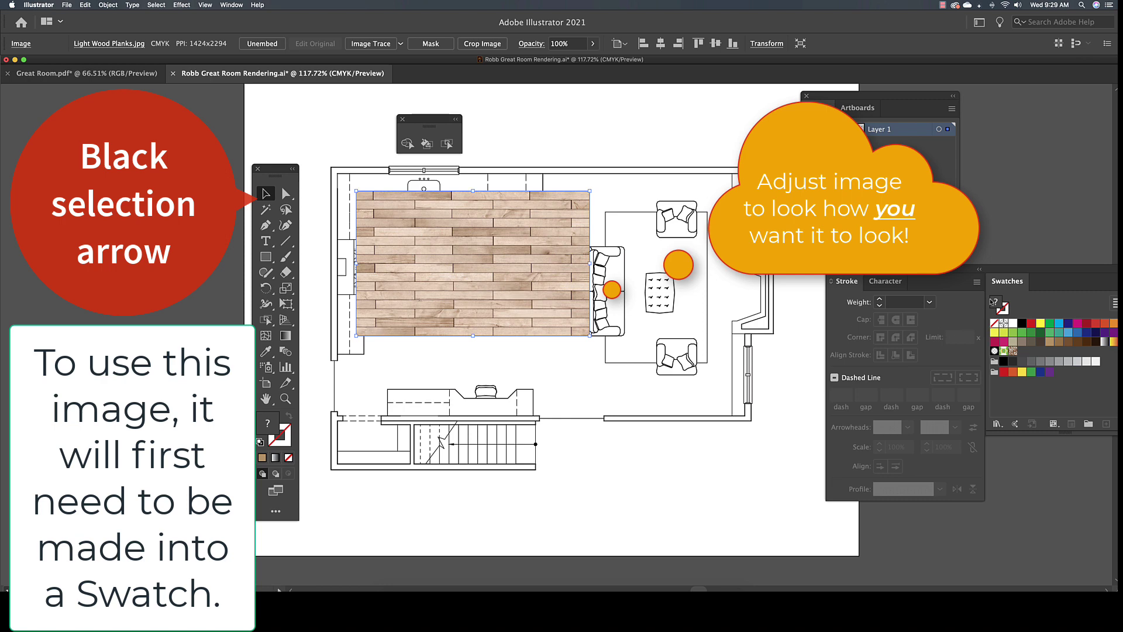
left_click_drag(999, 271, 917, 289)
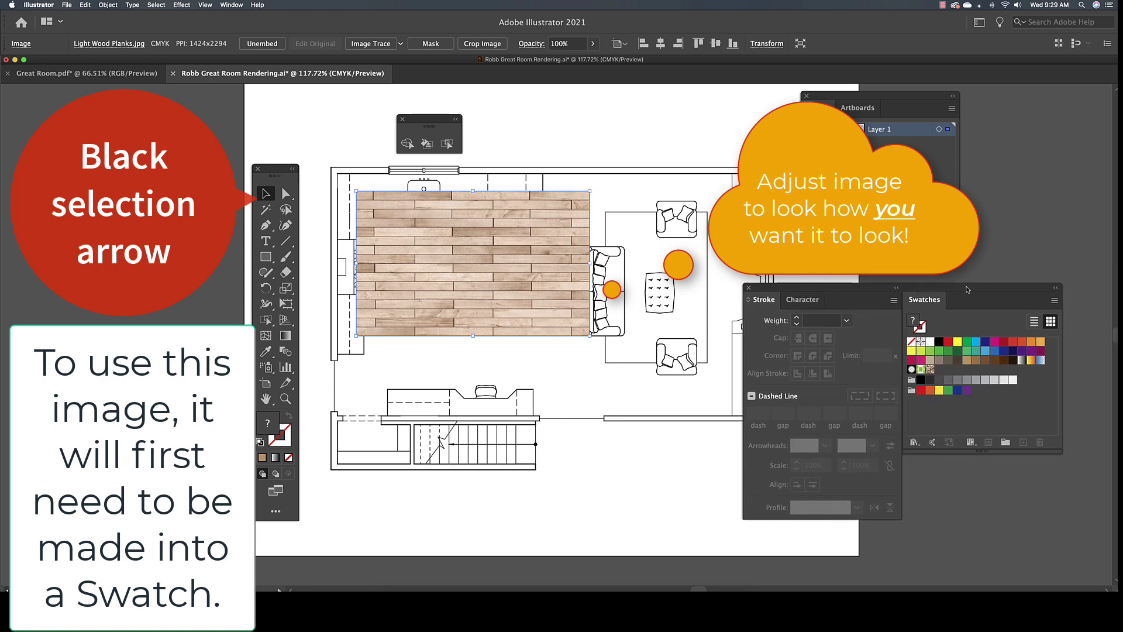
left_click(1055, 292)
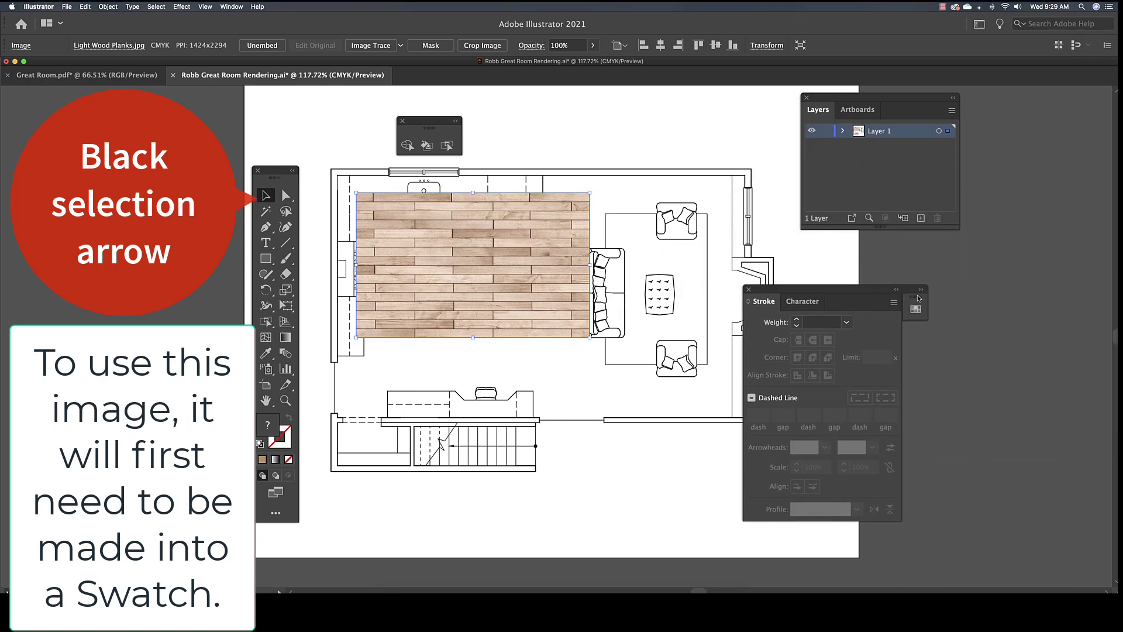
mouse_move(918, 298)
left_mouse_down()
mouse_move(1001, 341)
mouse_move(554, 293)
left_mouse_up()
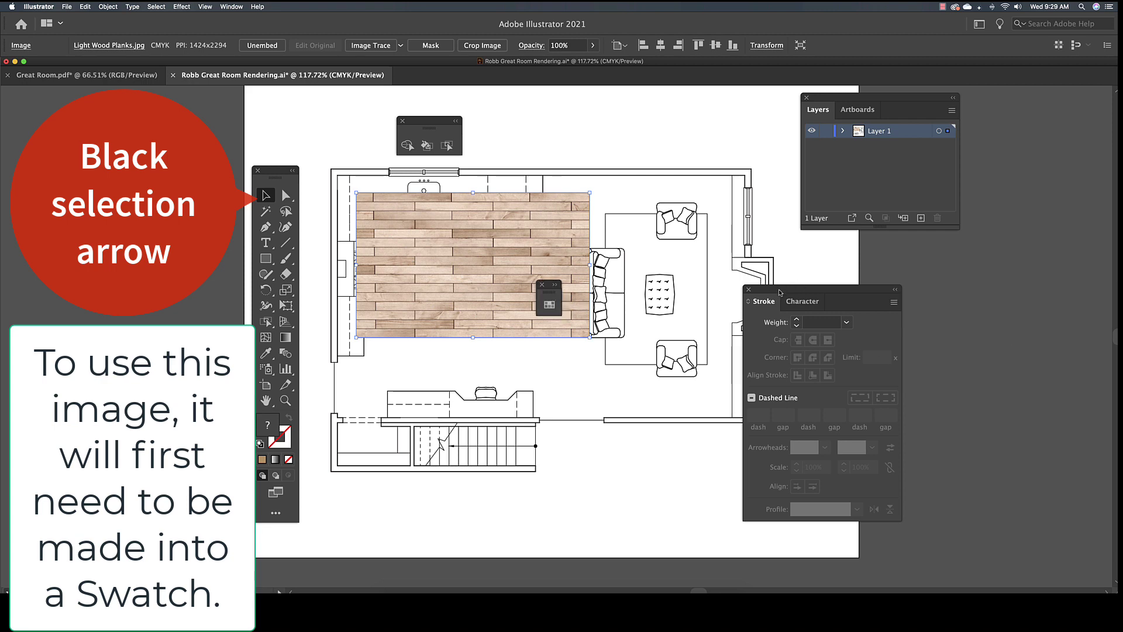
left_click_drag(780, 292, 952, 279)
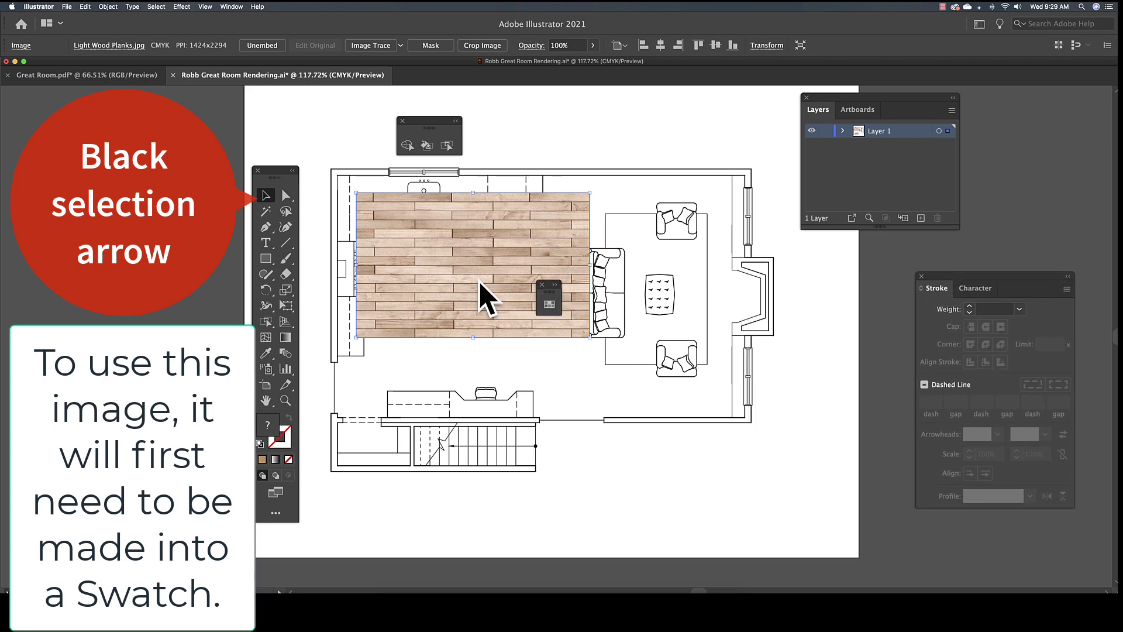
Add the wood plank image as a new swatch and park the image on the pasteboard
left_click(556, 285)
left_click_drag(571, 292, 702, 226)
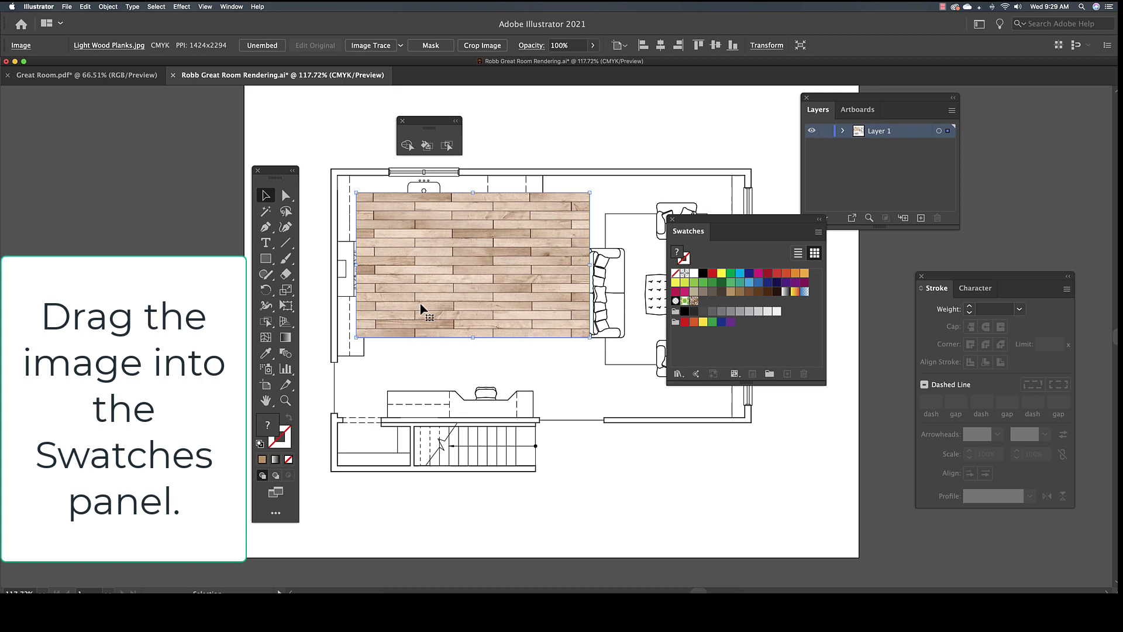
left_click_drag(471, 301, 687, 317)
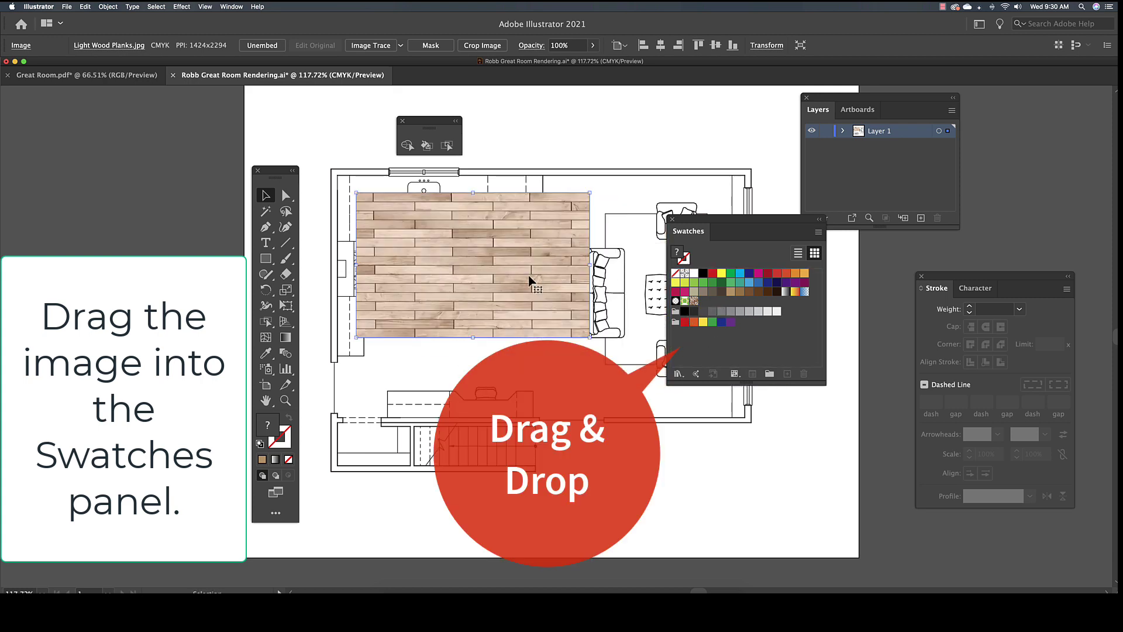
left_click_drag(529, 282, 734, 303)
left_click_drag(550, 297, 158, 273)
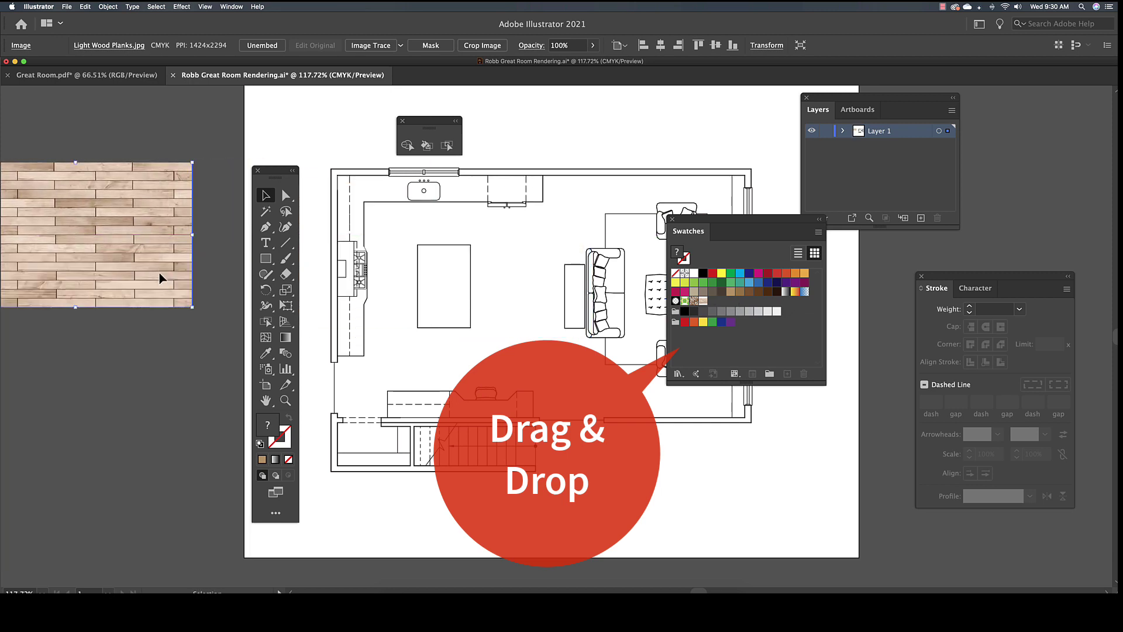
left_click(170, 392)
left_click_drag(696, 219, 797, 242)
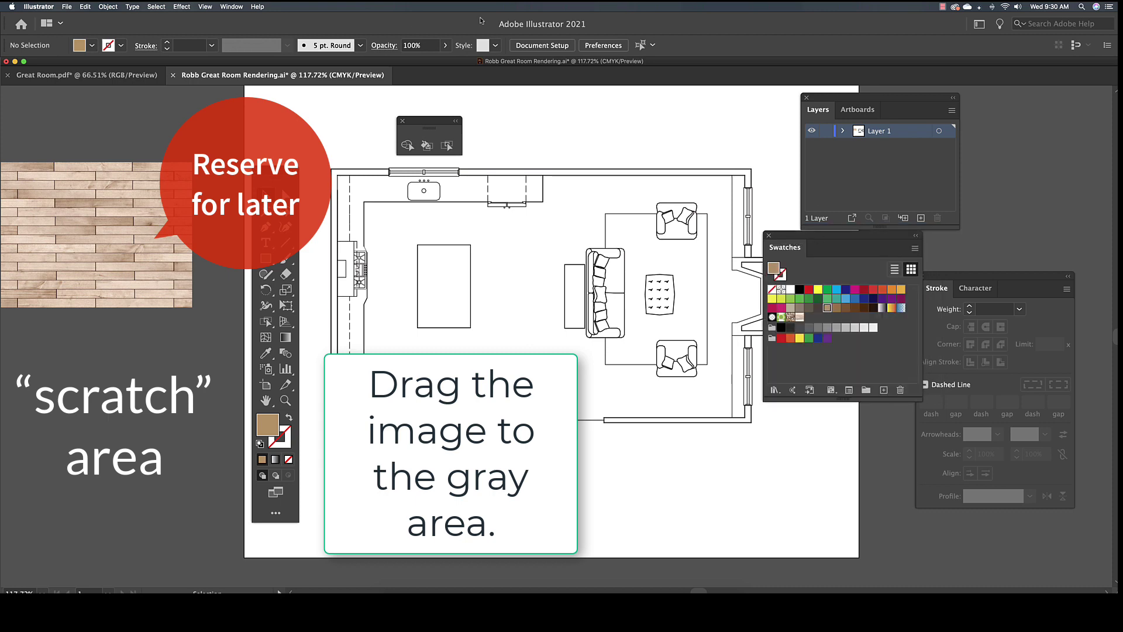
Live Paint the floor region with the light wood plank swatch
left_click(447, 145)
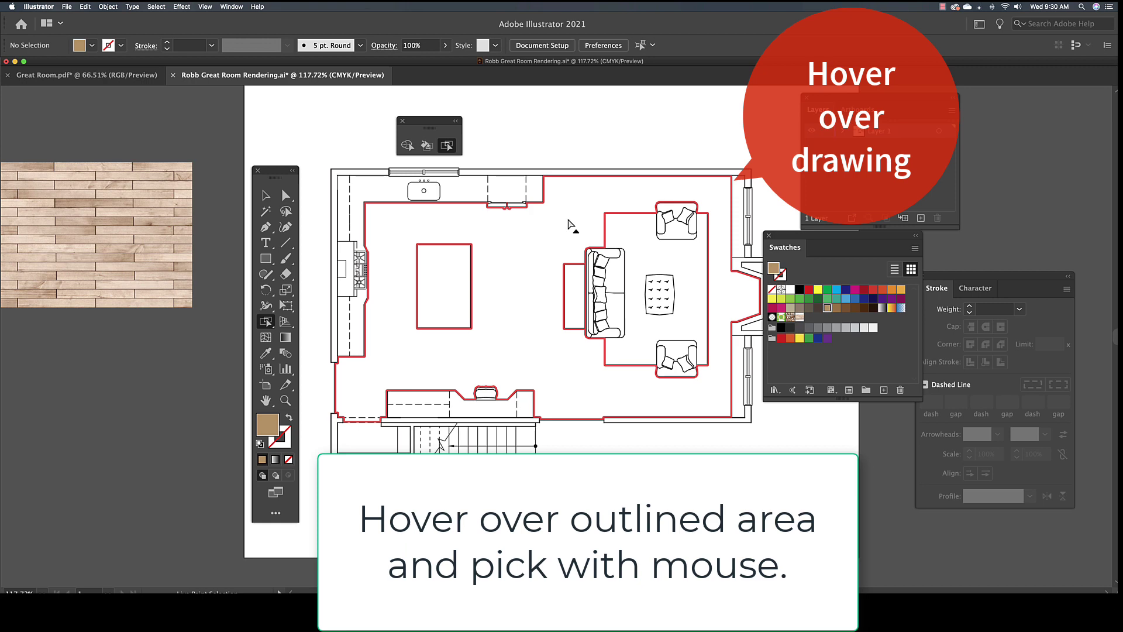
left_click(570, 226)
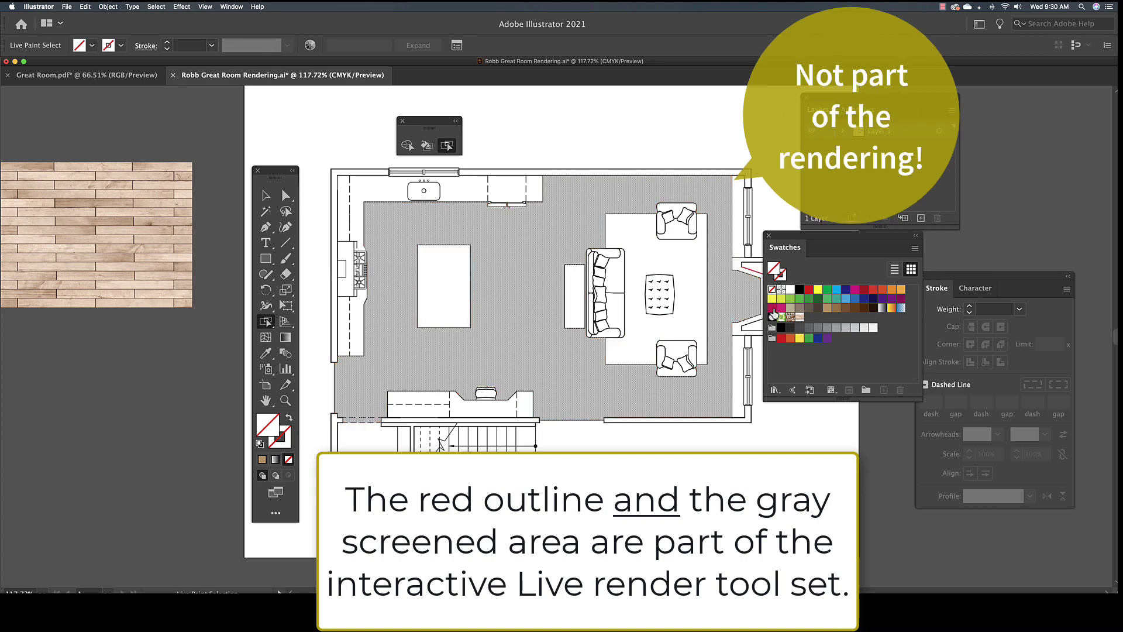
left_click(800, 317)
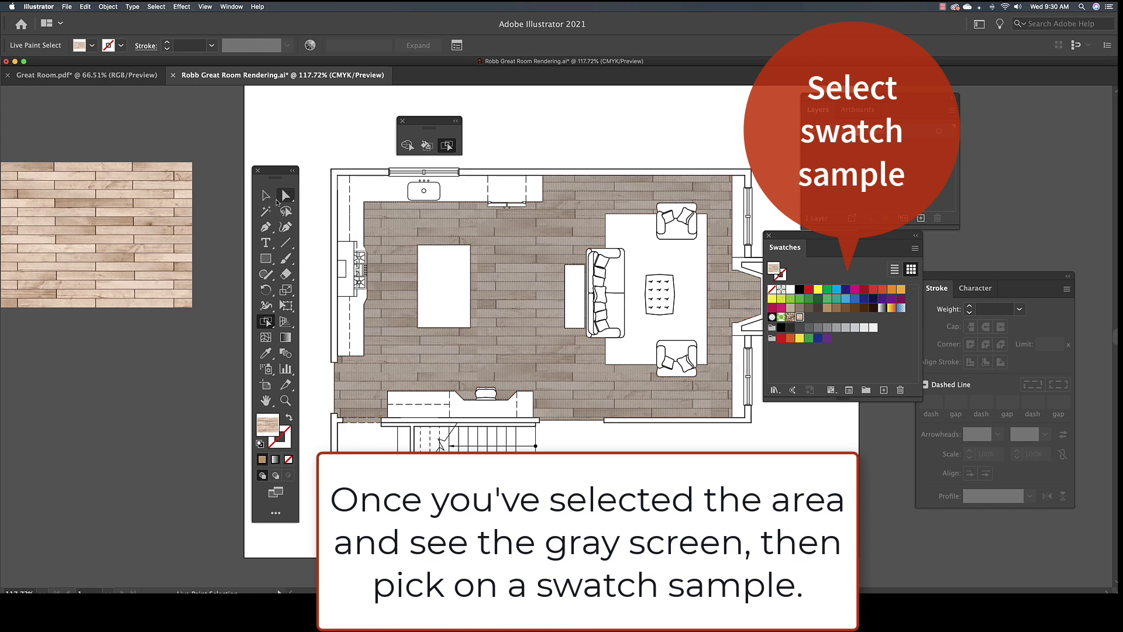
left_click(375, 443)
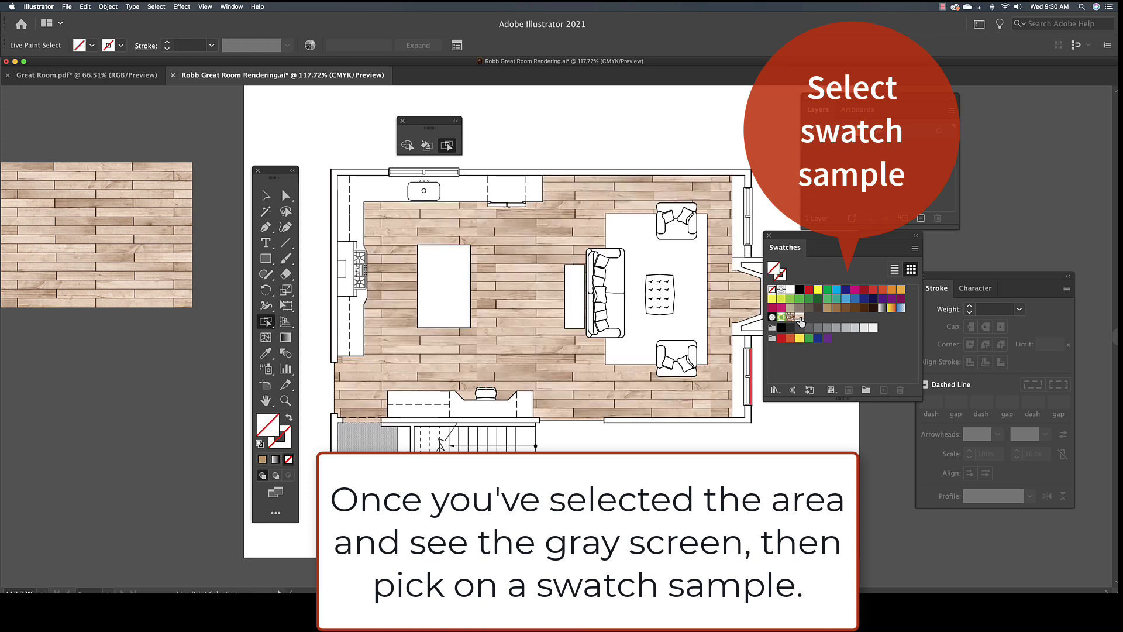
left_click(376, 442)
left_click(265, 195)
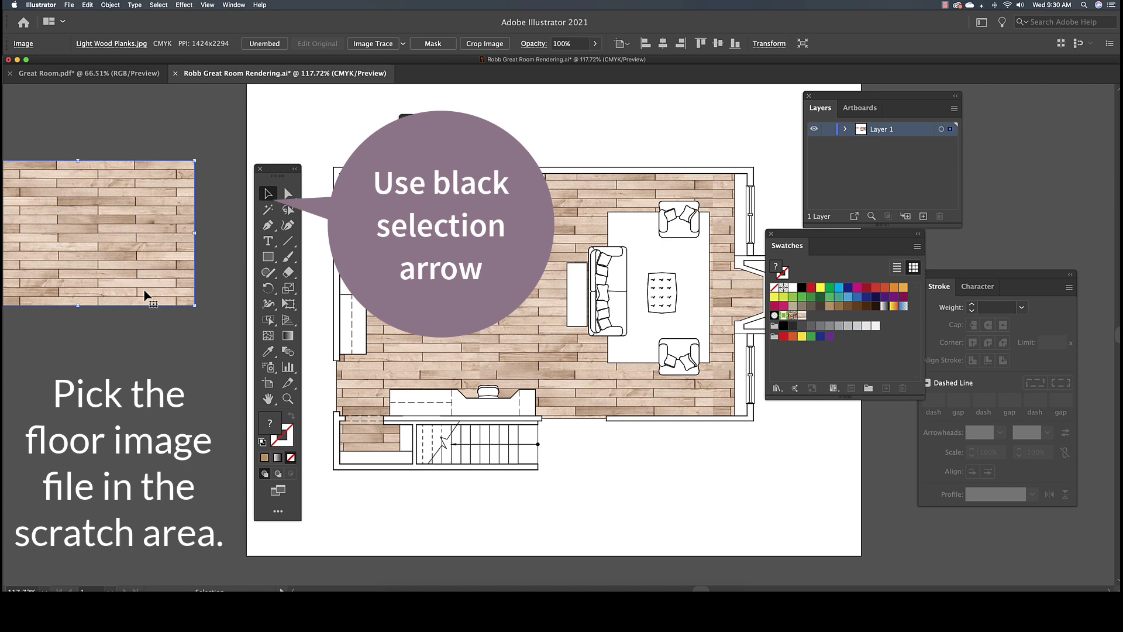
Rotate the wood image 90° and add it as a vertical-plank swatch
left_click(111, 4)
mouse_move(115, 16)
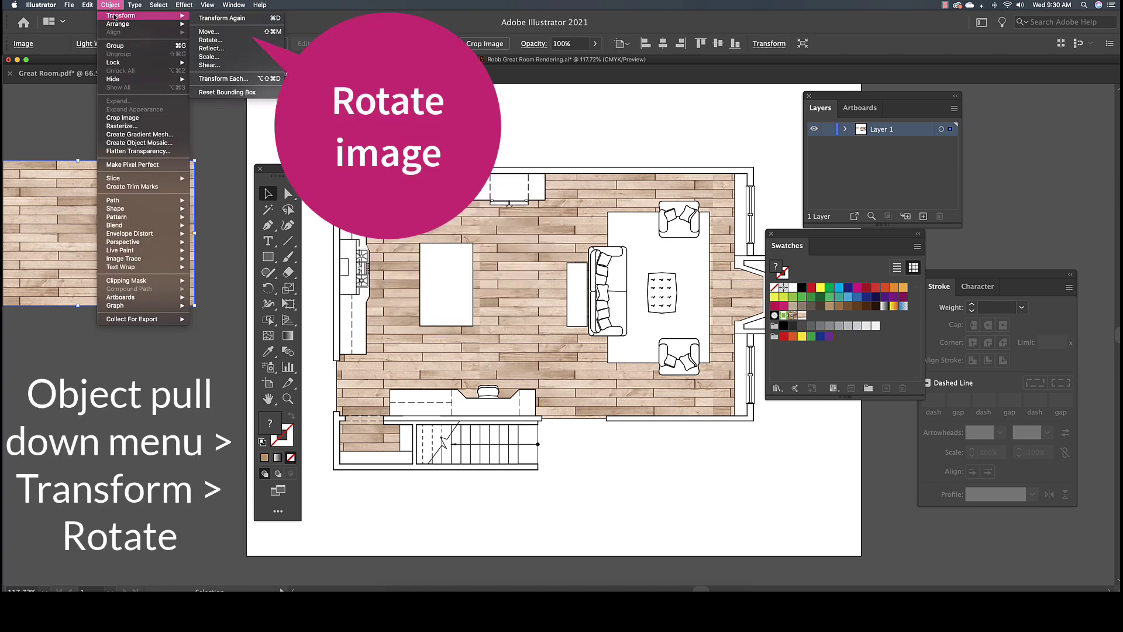
left_click(228, 40)
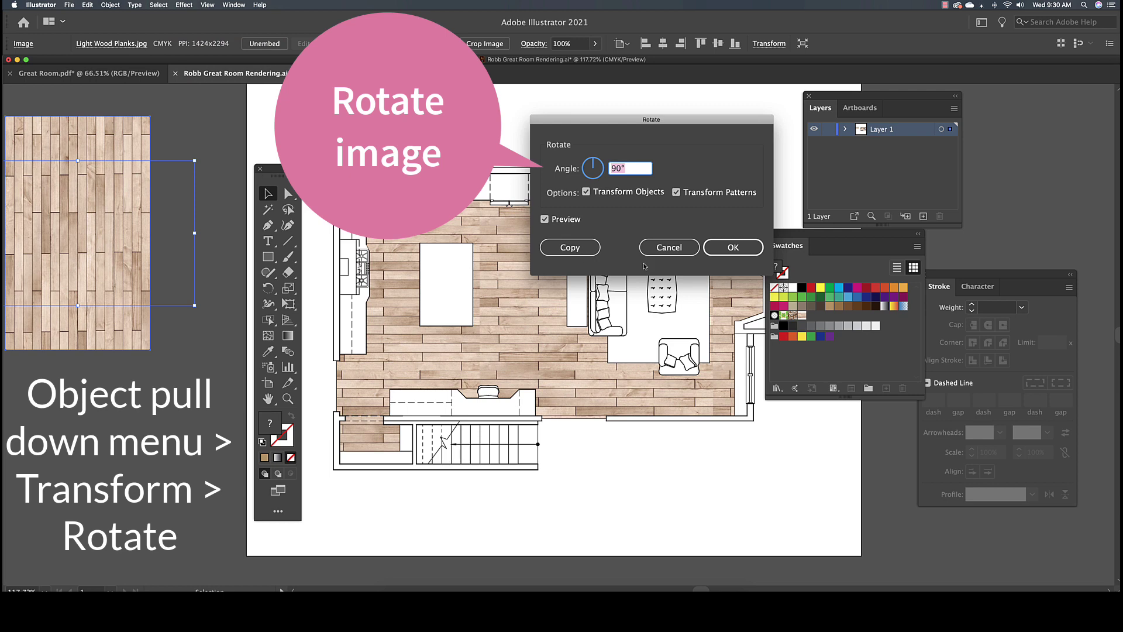
left_click(724, 250)
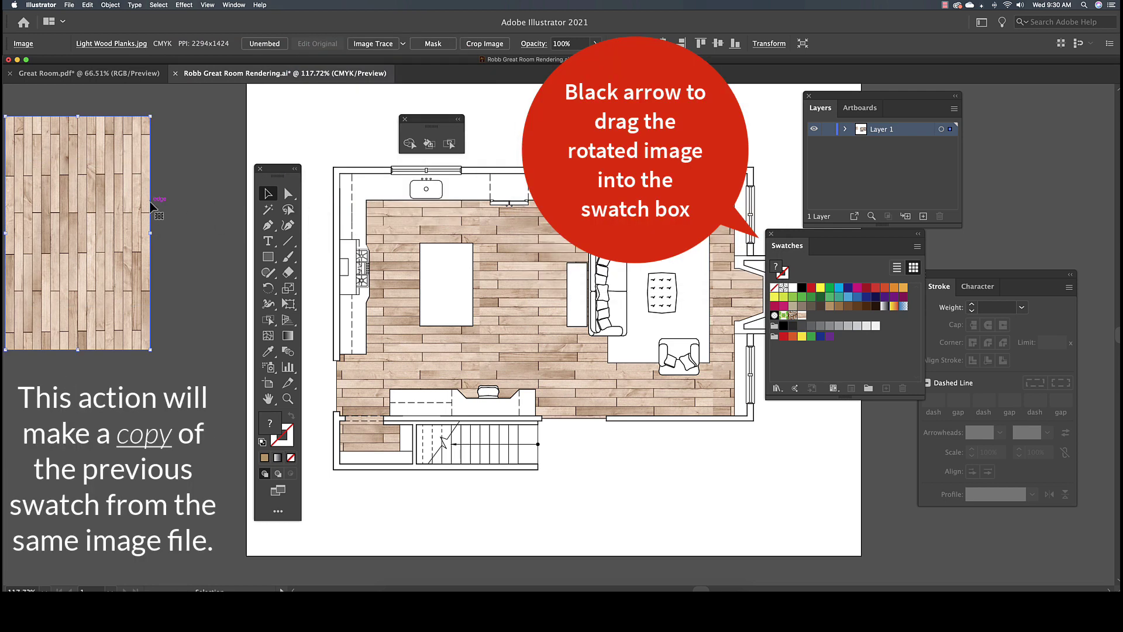
left_click_drag(98, 202, 811, 317)
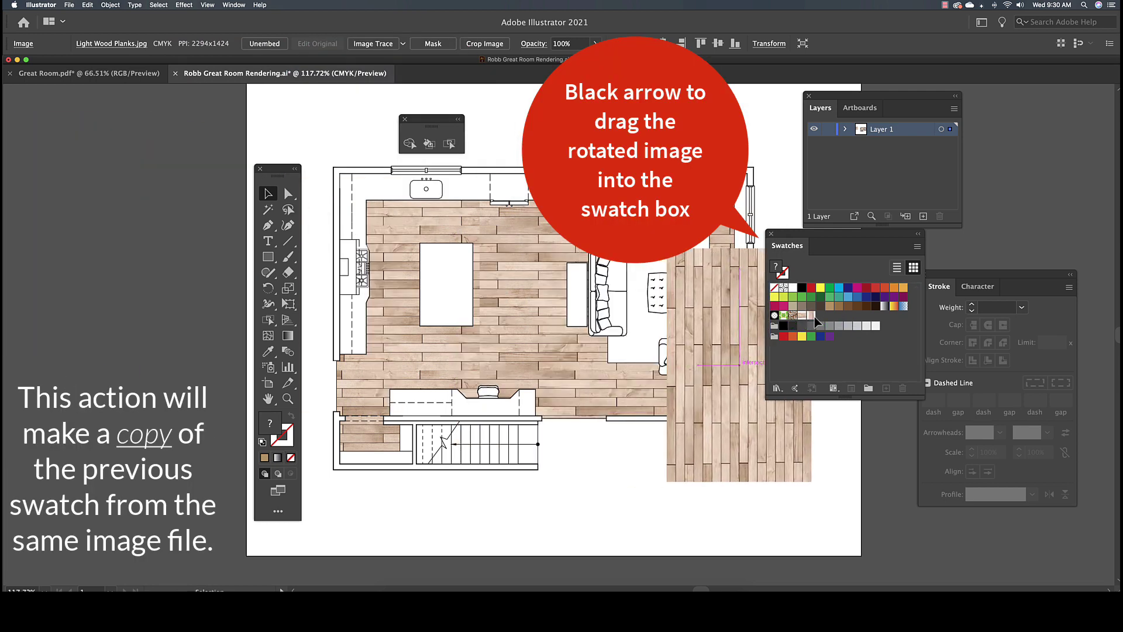
left_click(637, 442)
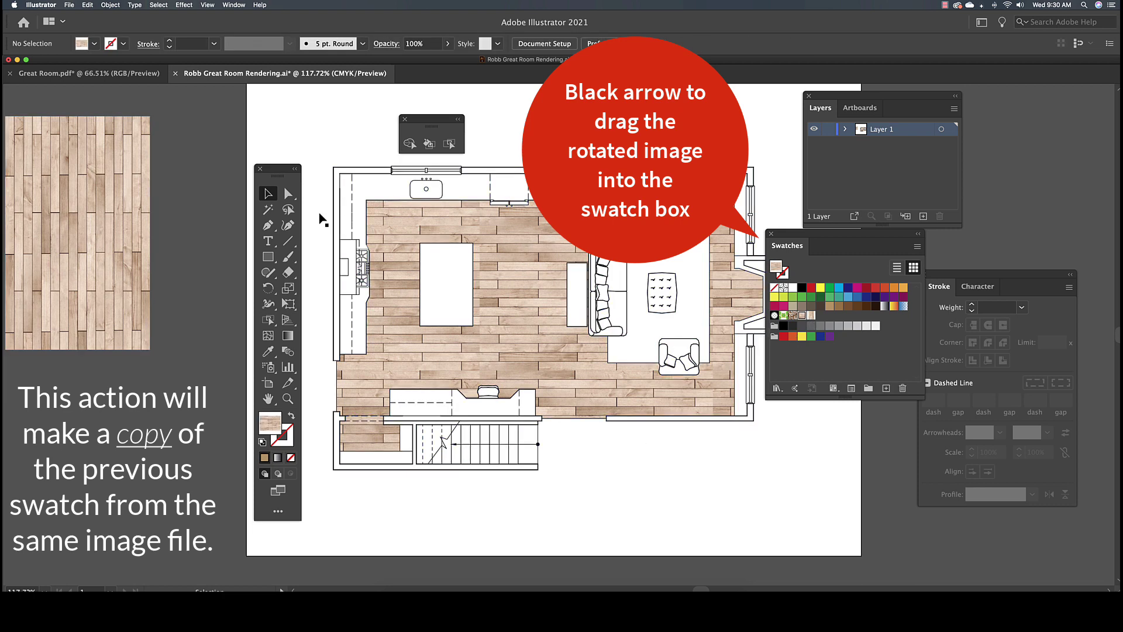
Live Paint the floor and the right-wall strip with the vertical-plank swatch
left_click(452, 146)
left_click(515, 257)
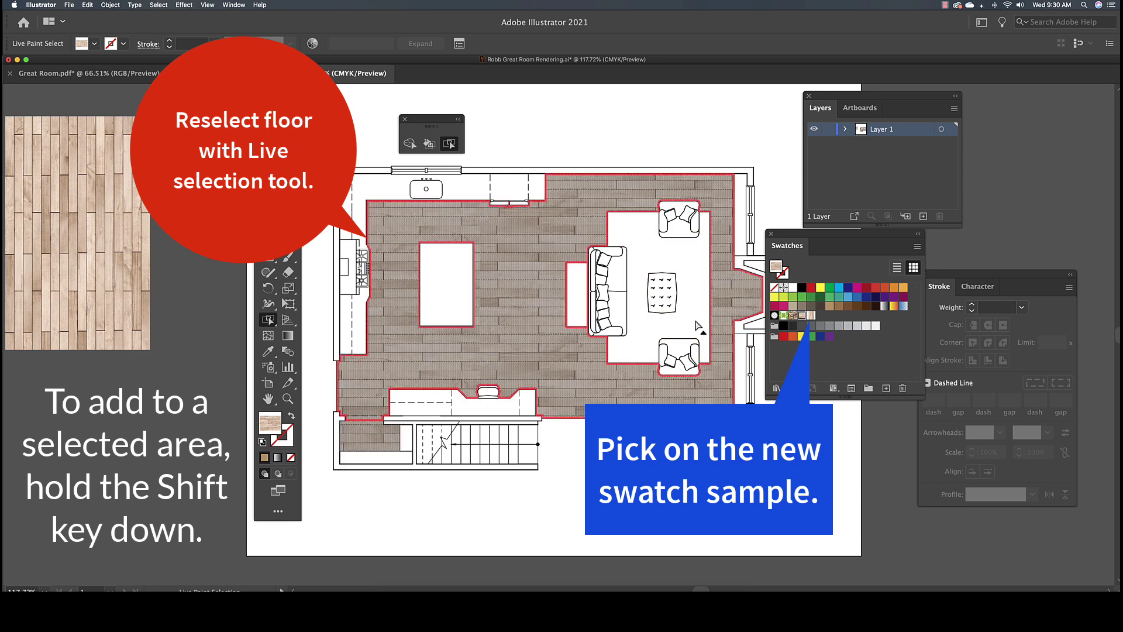
left_click(741, 357)
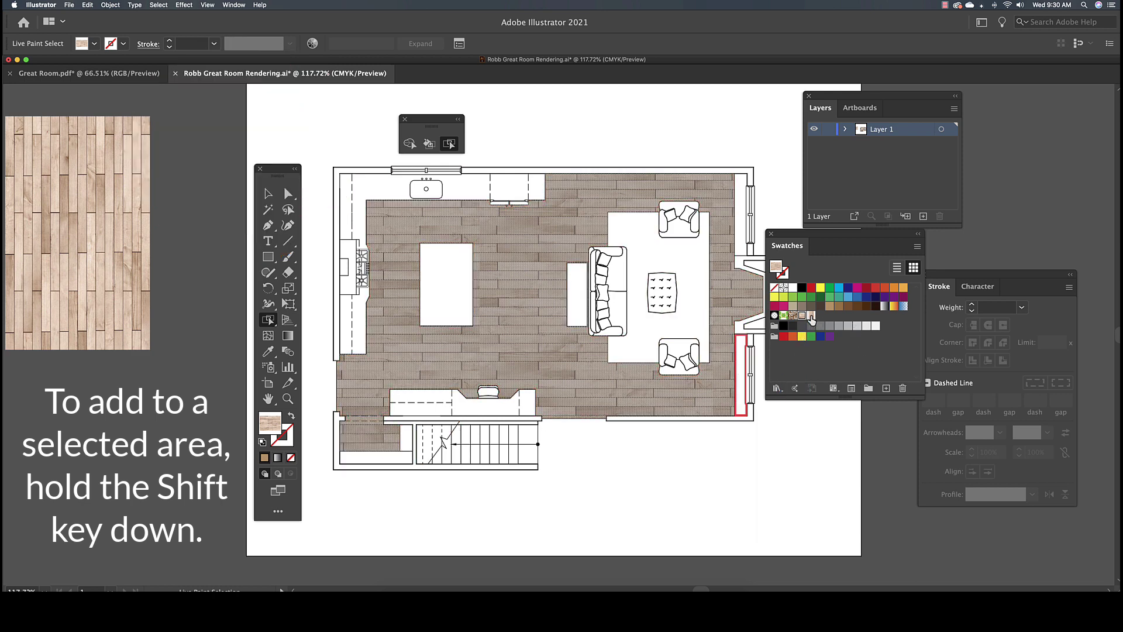
left_click(812, 316)
left_click(799, 449)
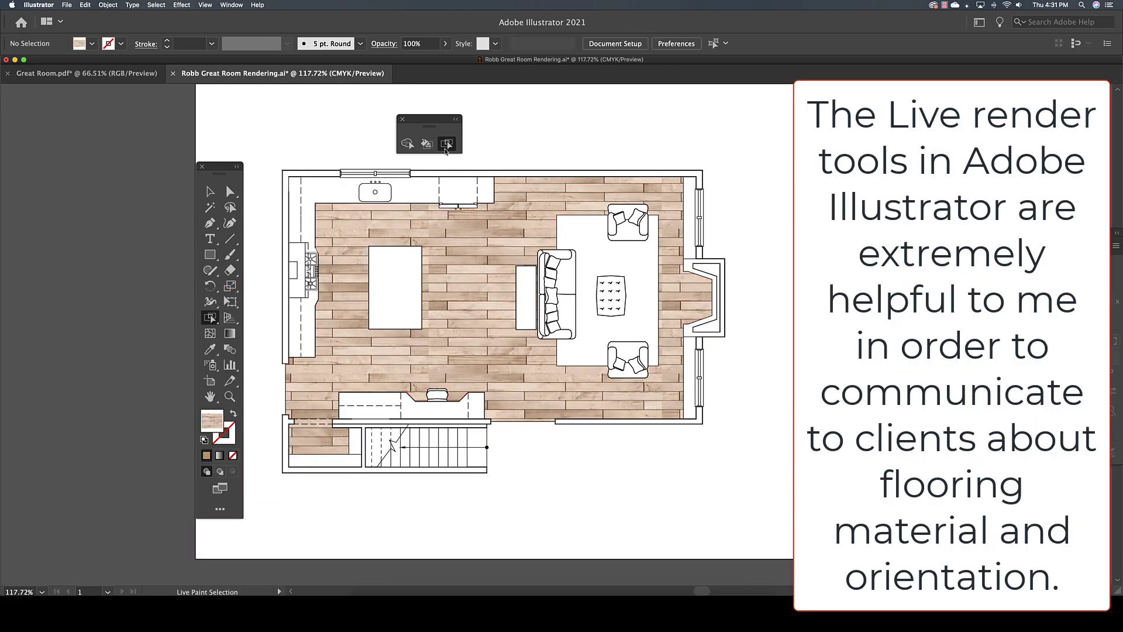
left_click(460, 249)
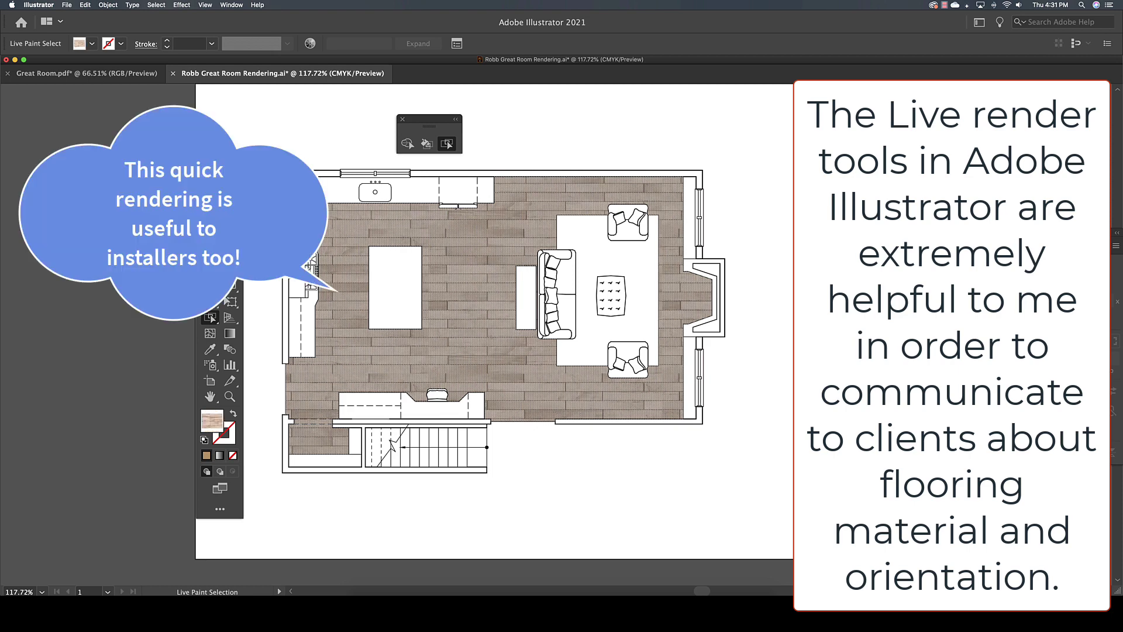
left_click(760, 319)
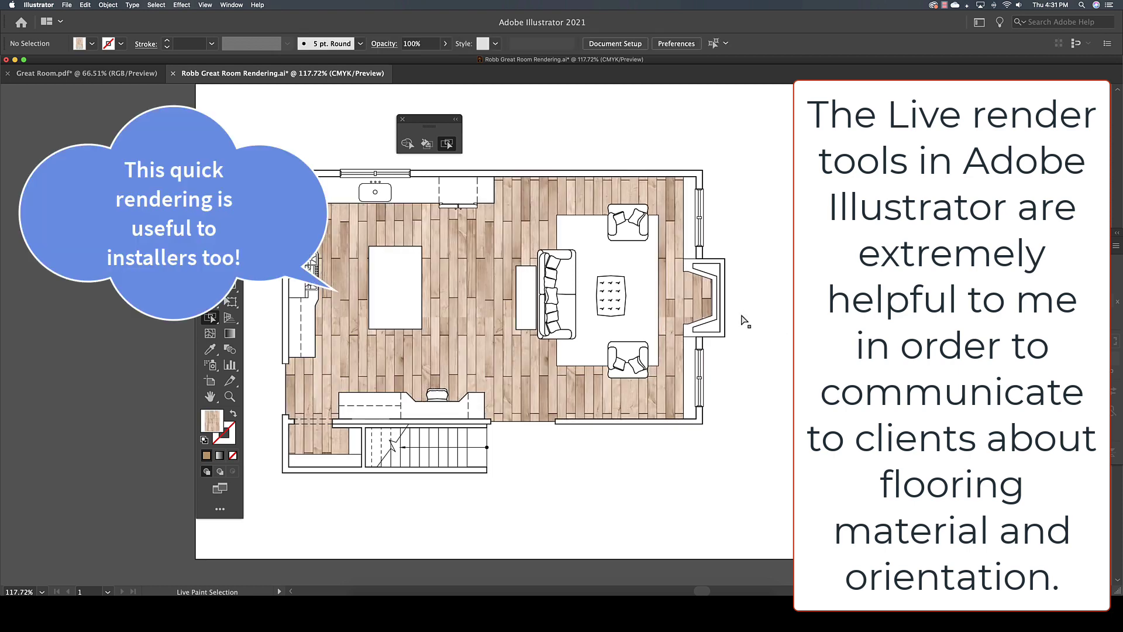
left_click(445, 304)
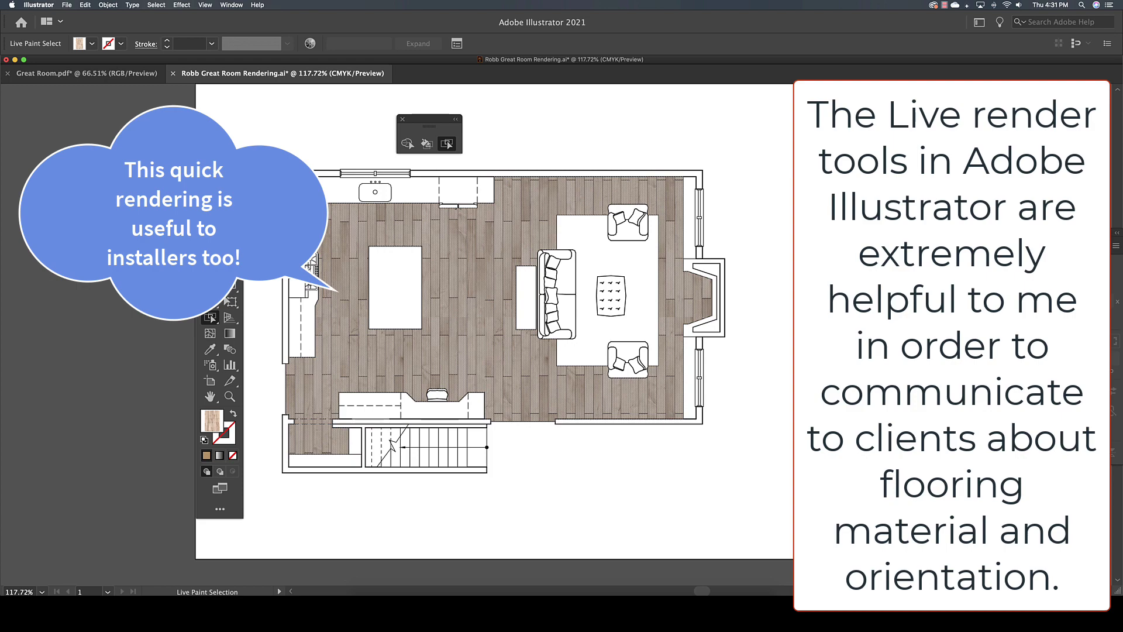
left_click(740, 296)
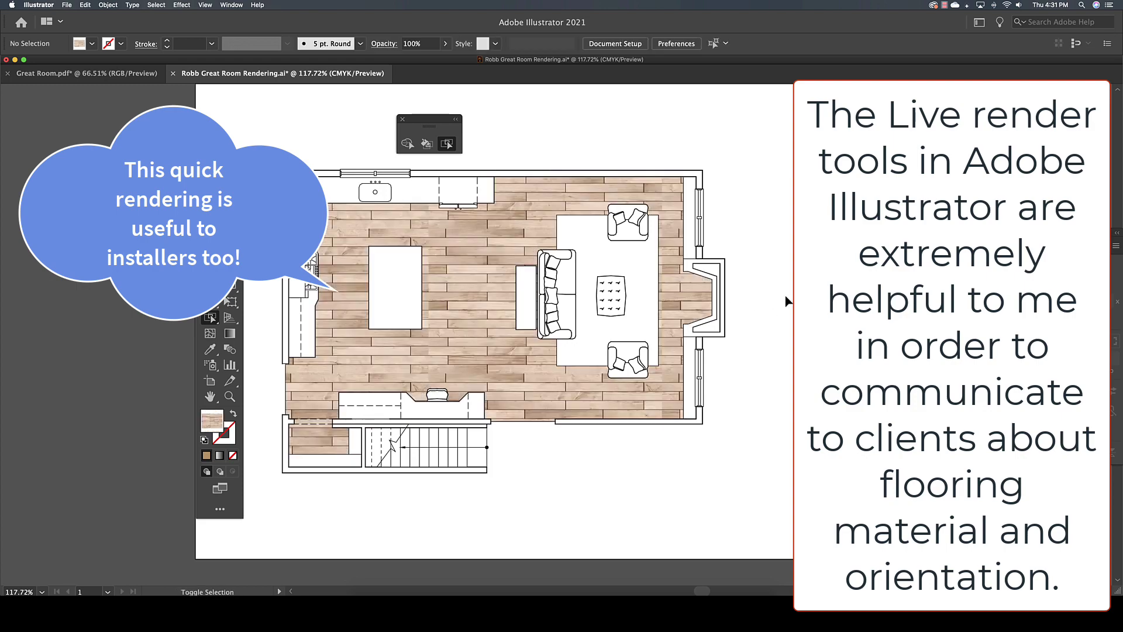